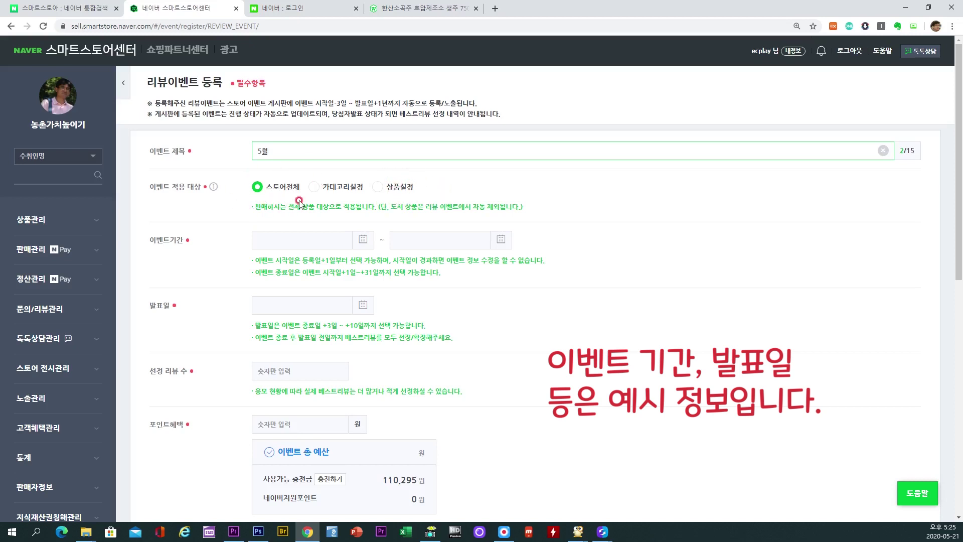
# - Set the event period (이벤트기간) from 2020.05.22 to 2020.05.31
pyautogui.scroll(-1, 326, 198)
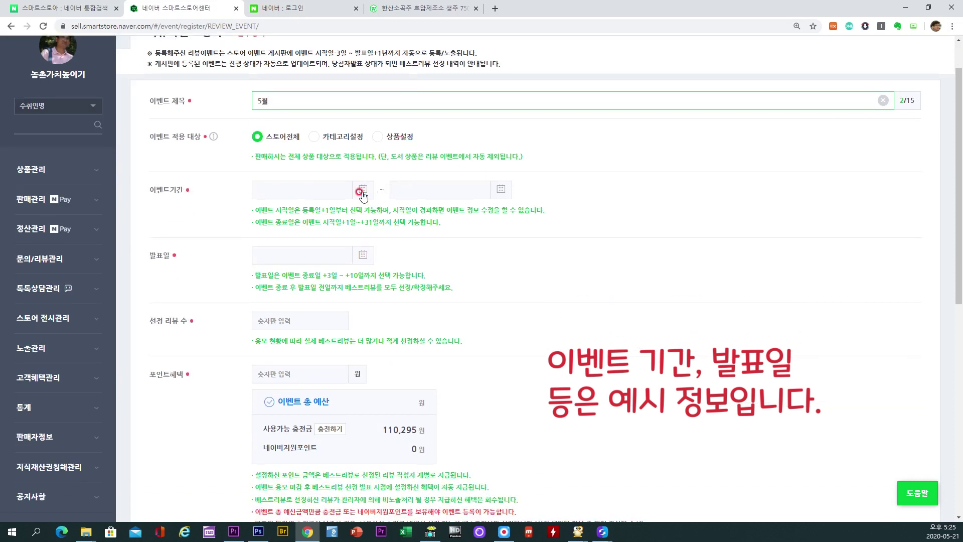
pyautogui.click(363, 193)
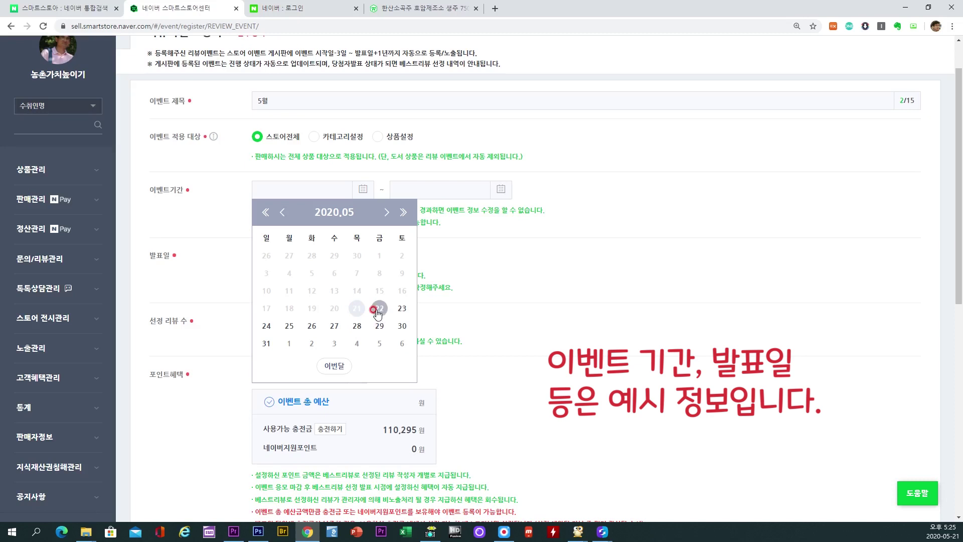
pyautogui.click(380, 310)
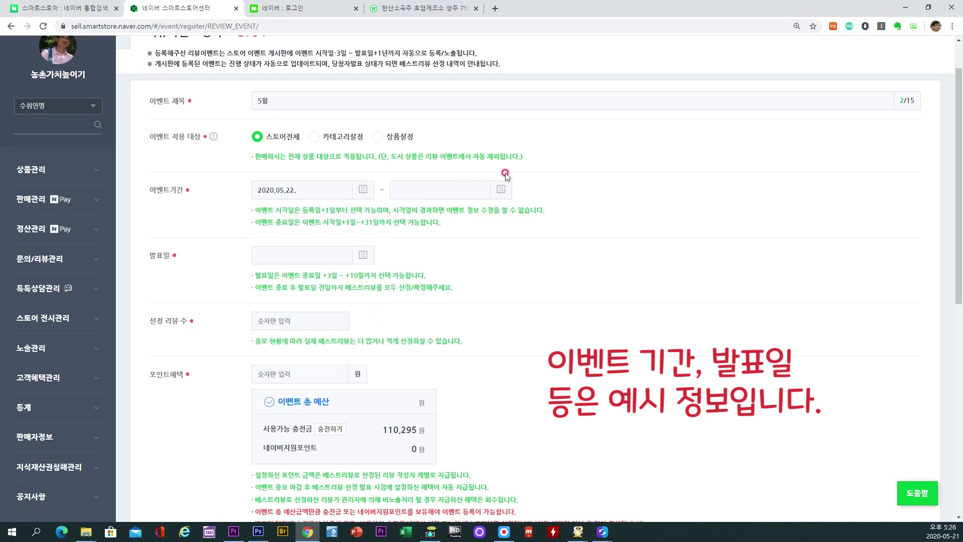
pyautogui.click(500, 189)
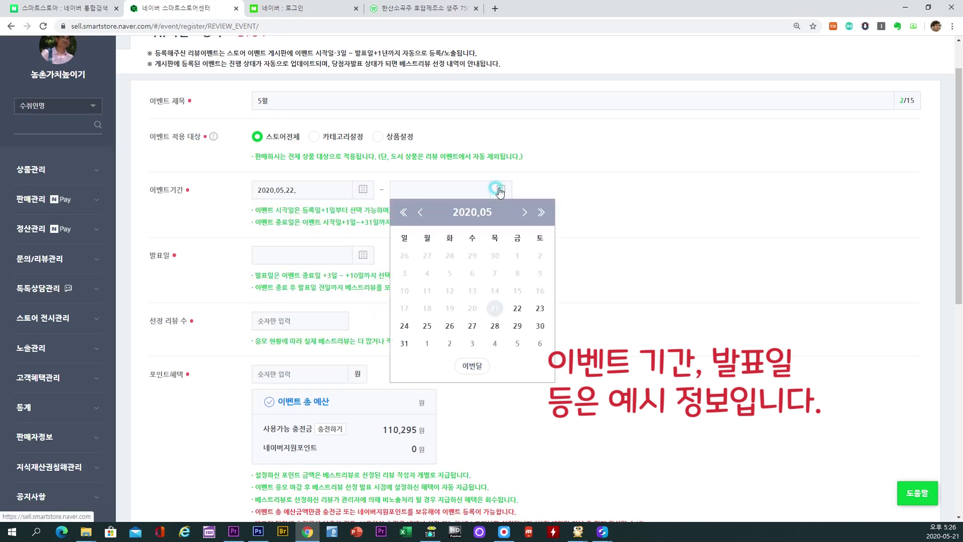
pyautogui.click(405, 344)
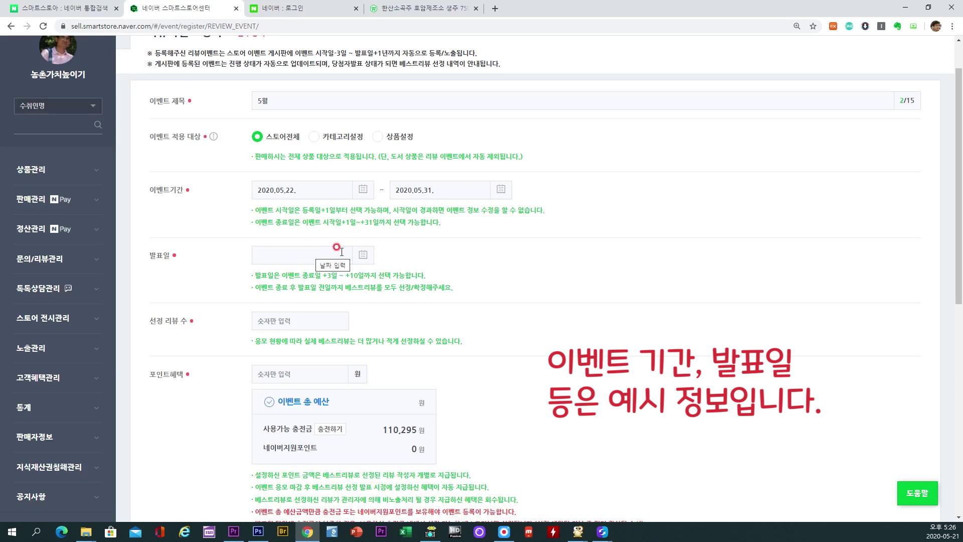
# - Set the winner announcement date (발표일) to 2020.06.03
pyautogui.click(360, 258)
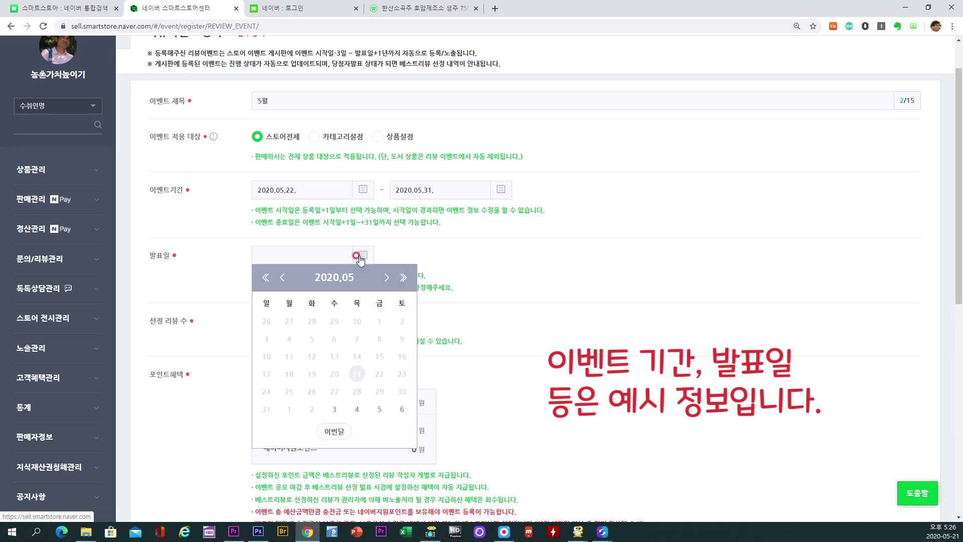
pyautogui.click(389, 278)
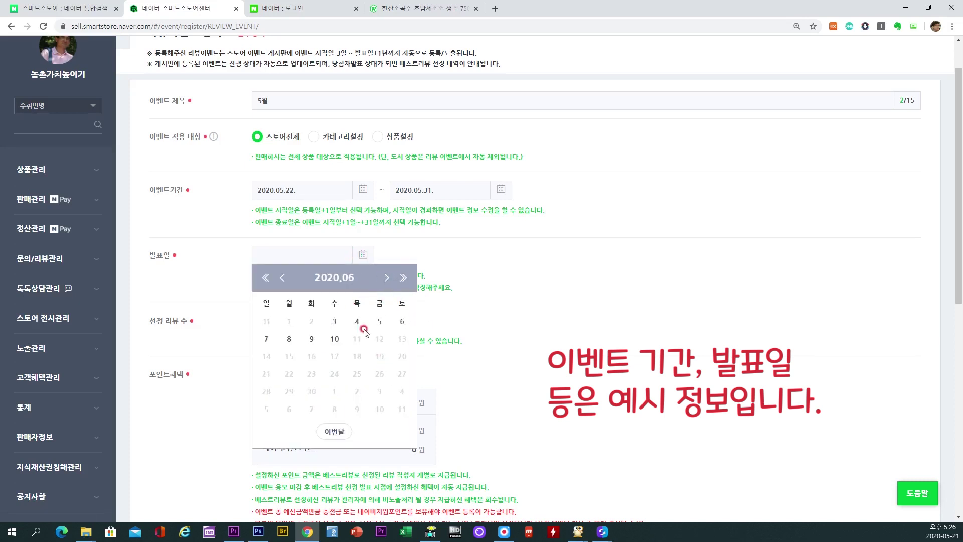
pyautogui.click(335, 322)
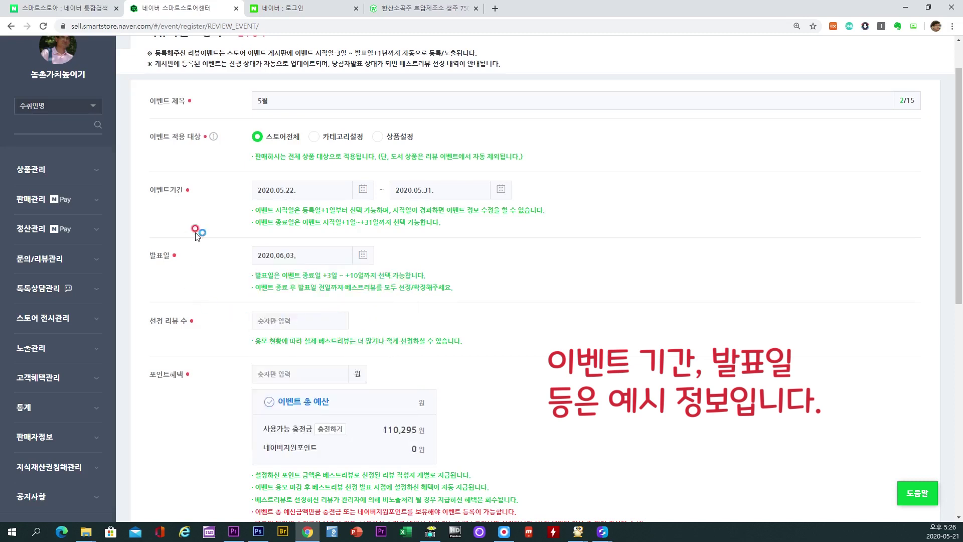
# - Change the winner announcement date (발표일) to 2020.06.10
pyautogui.click(363, 258)
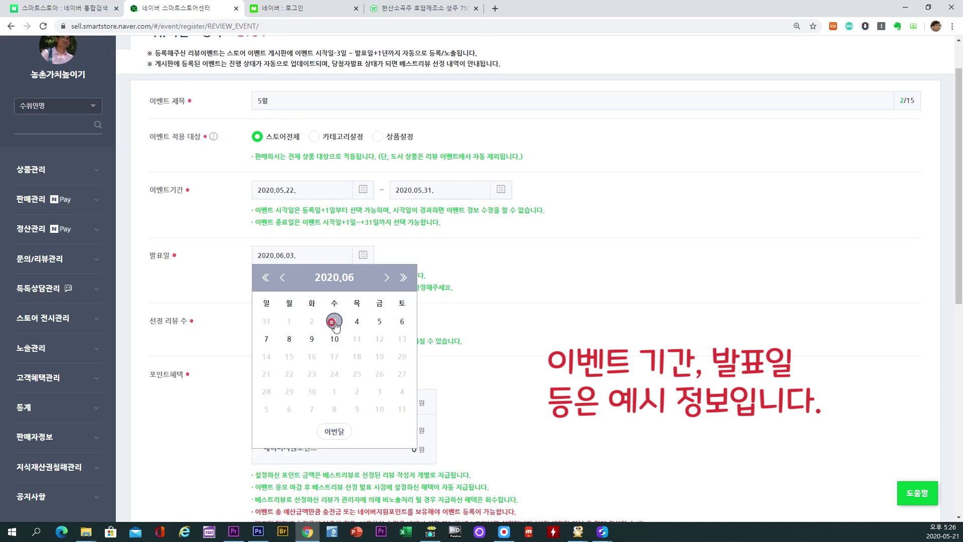
pyautogui.click(334, 339)
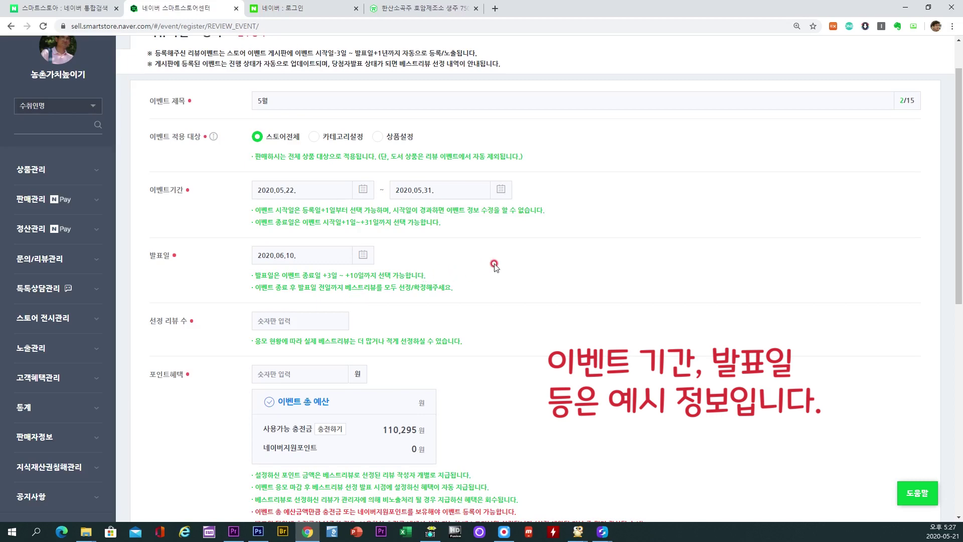
# - Set the number of reviews to select (선정 리뷰 수) to 10
pyautogui.scroll(-2, 494, 266)
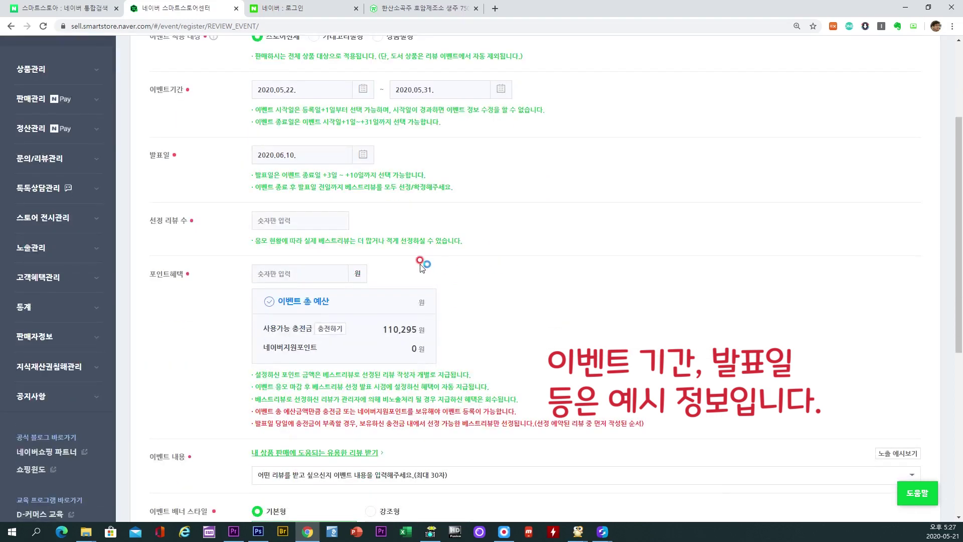
pyautogui.click(316, 221)
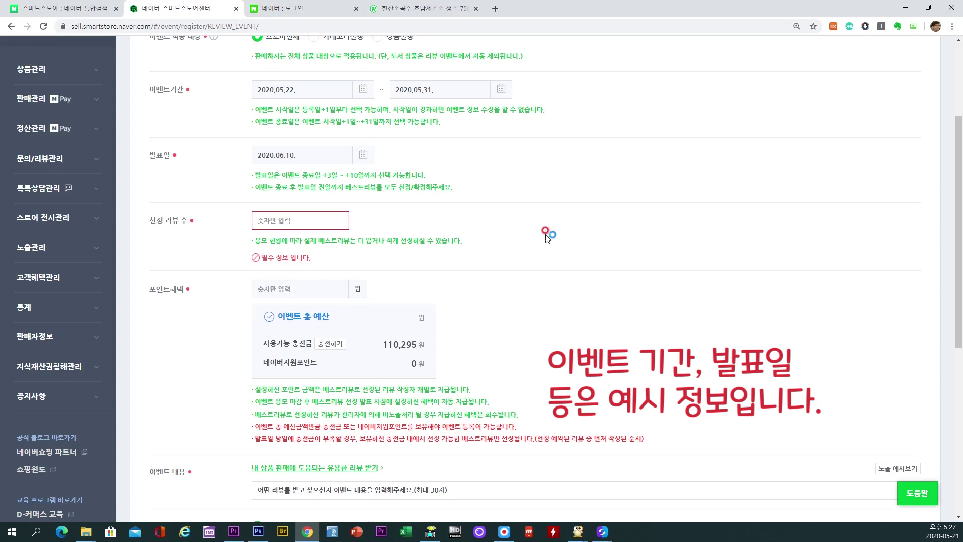
pyautogui.scroll(1, 547, 237)
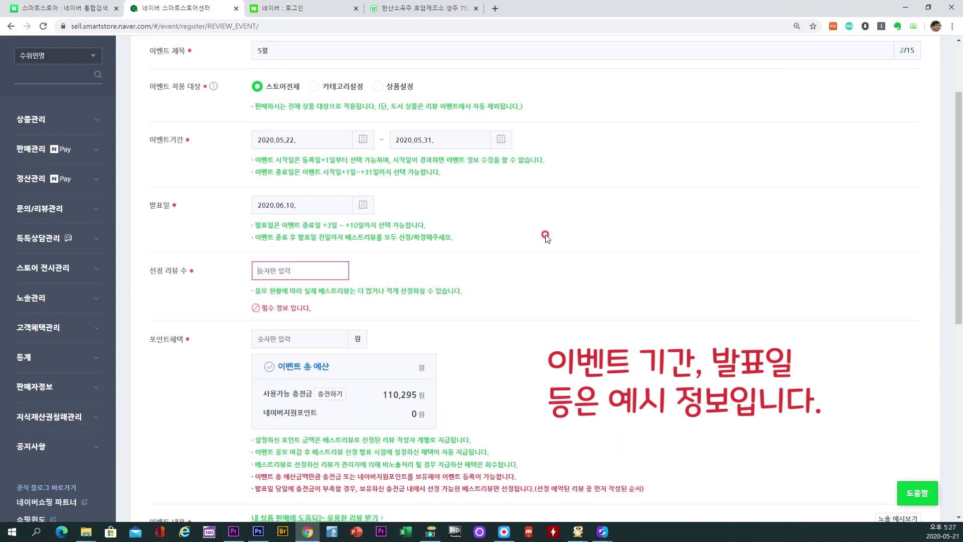
pyautogui.write('10')
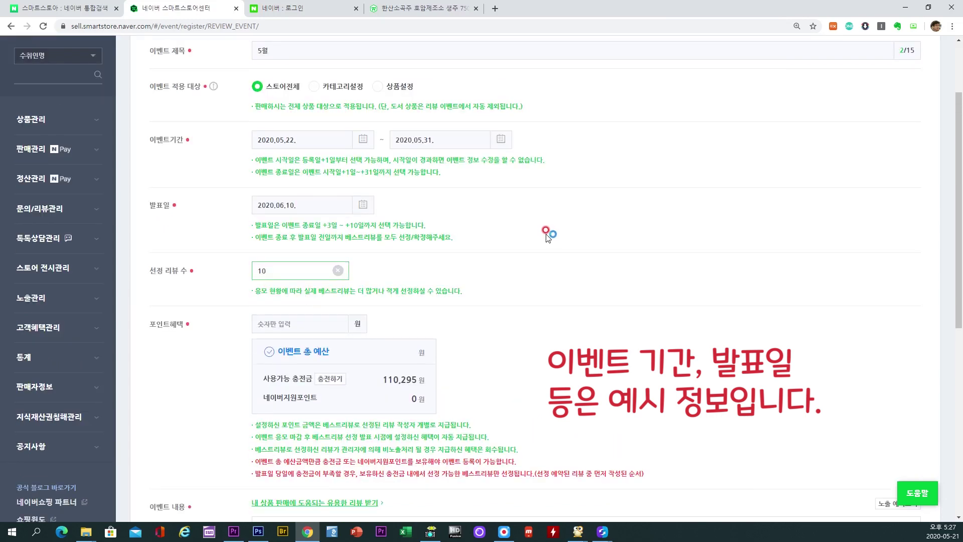
# - Set the point benefit (포인트혜택) for each selected review to 2000 won
pyautogui.click(259, 134)
pyautogui.click(367, 119)
pyautogui.click(300, 324)
pyautogui.write('2')
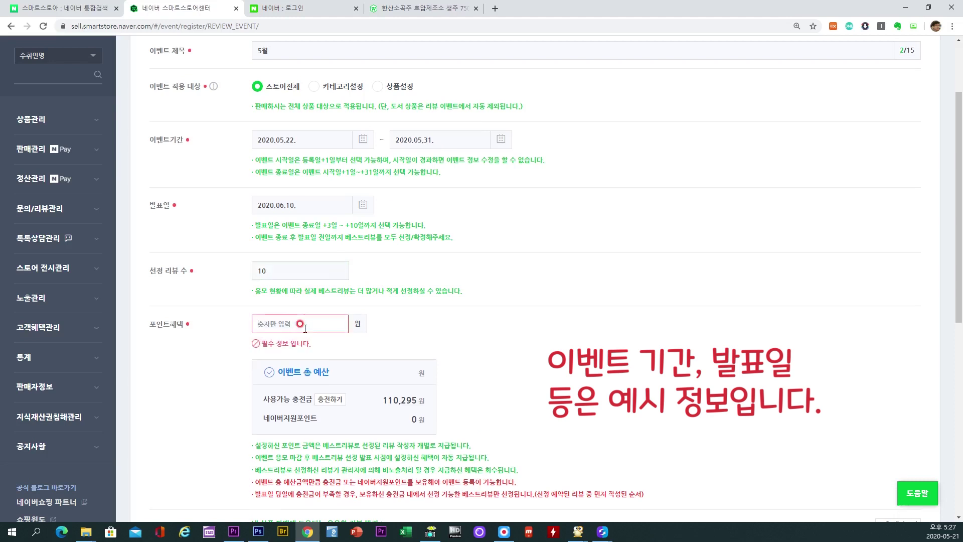
pyautogui.write('000')
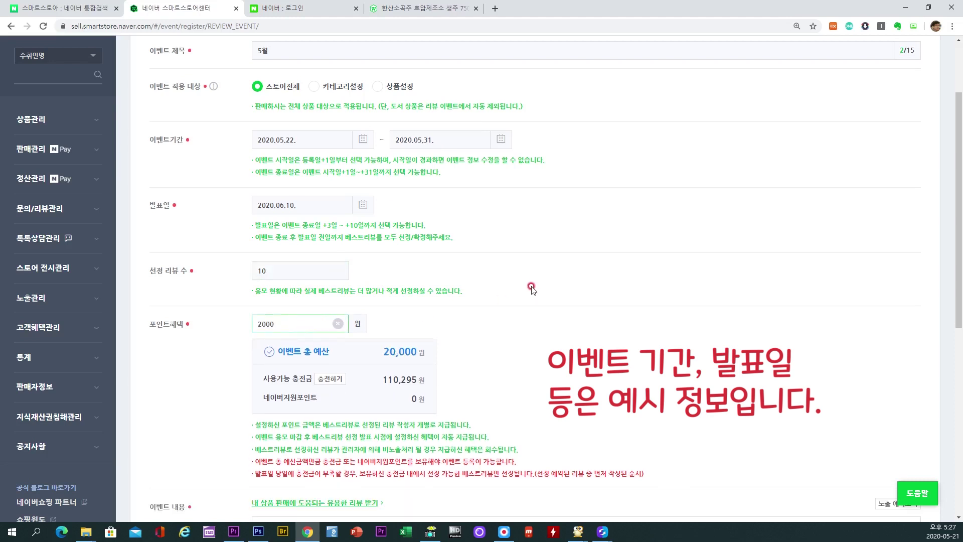
# - Choose the suggested event content "상품 개봉기를 생생한 영상으로 첨부해주세요." after trying "실제 상품을 사용해본 영상을 첨부해주세요."
pyautogui.scroll(-1, 529, 286)
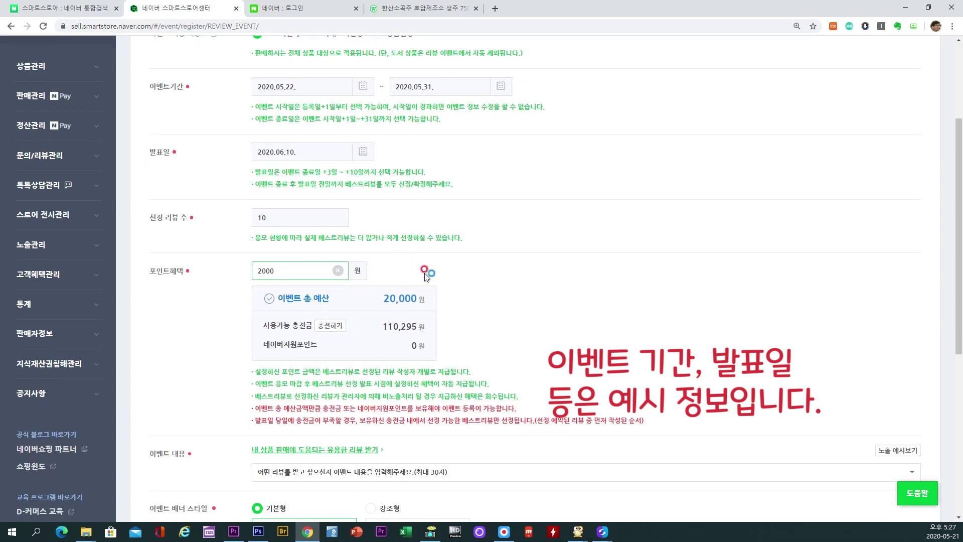
pyautogui.scroll(-3, 424, 275)
pyautogui.click(367, 326)
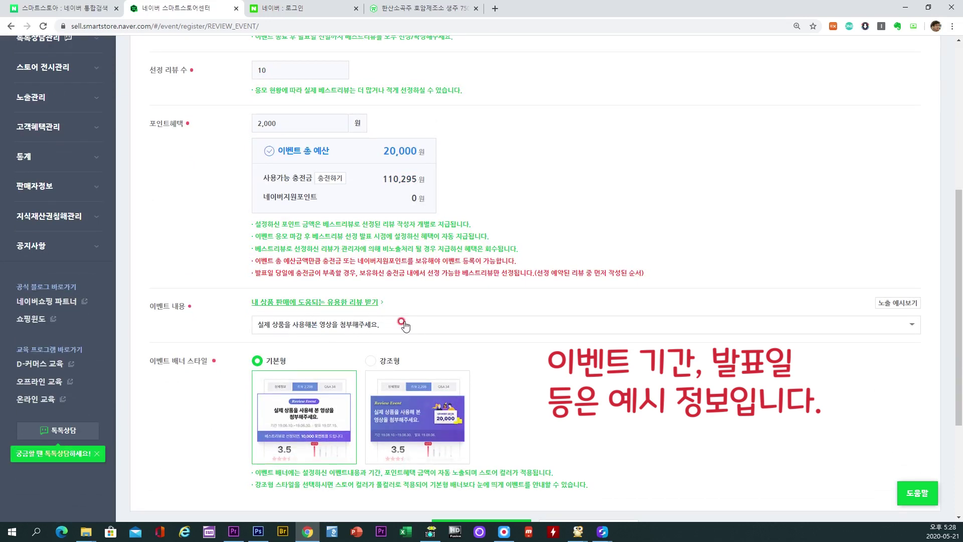
pyautogui.click(405, 337)
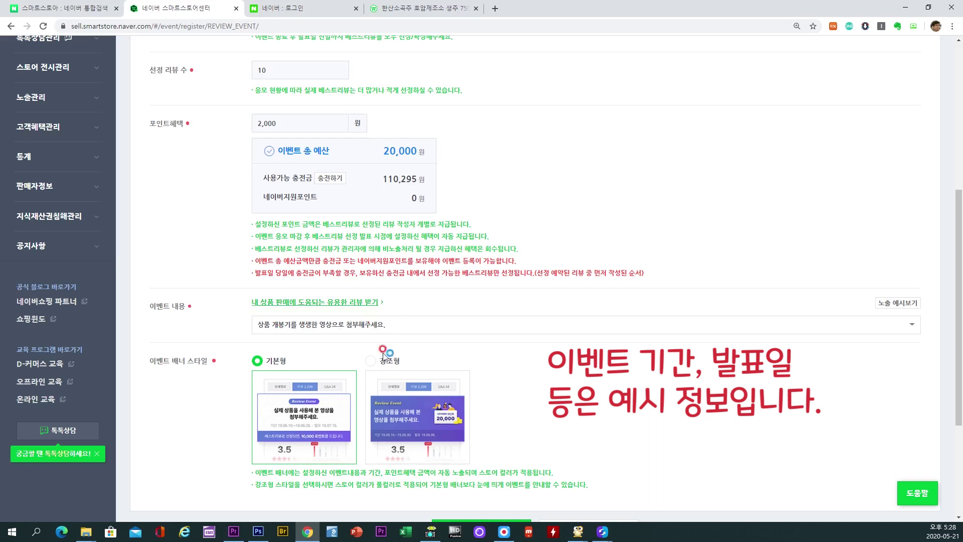
# - Replace the event content with the custom text "생생한 리뷰를 남겨주세요 :)" and apply it as direct input (직접입력)
pyautogui.click(424, 327)
pyautogui.click(425, 326)
pyautogui.click(425, 327)
pyautogui.write('생생한 팁')
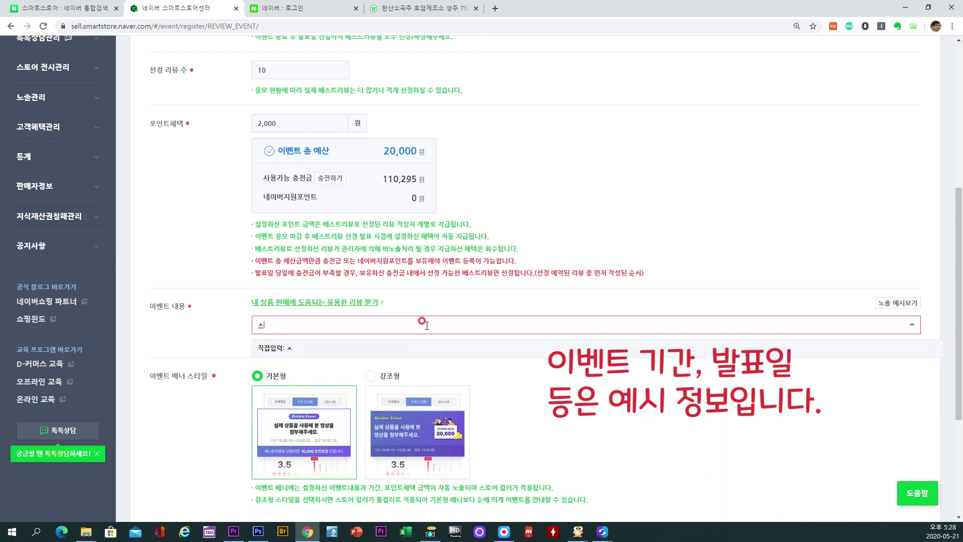
pyautogui.write('뷰')
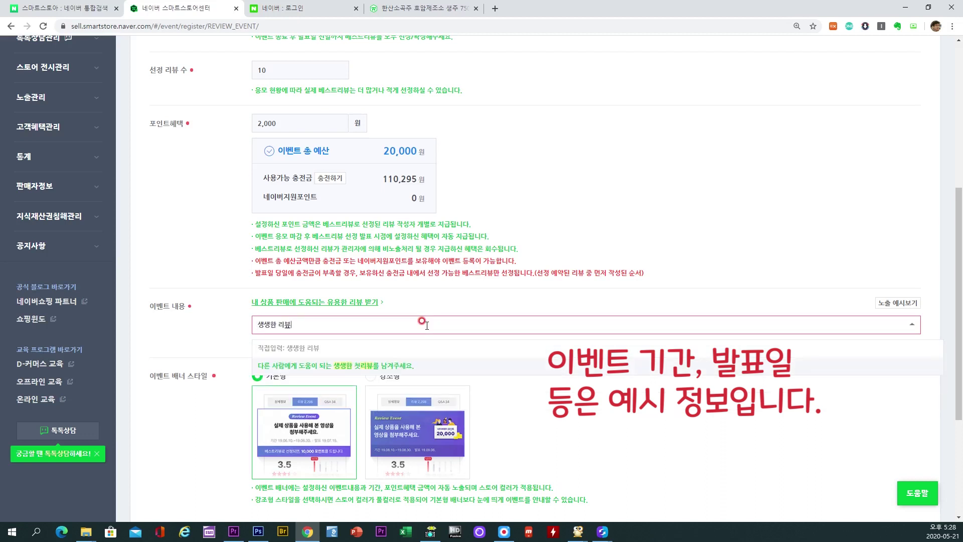
pyautogui.write('를 남겨주세요 :_')
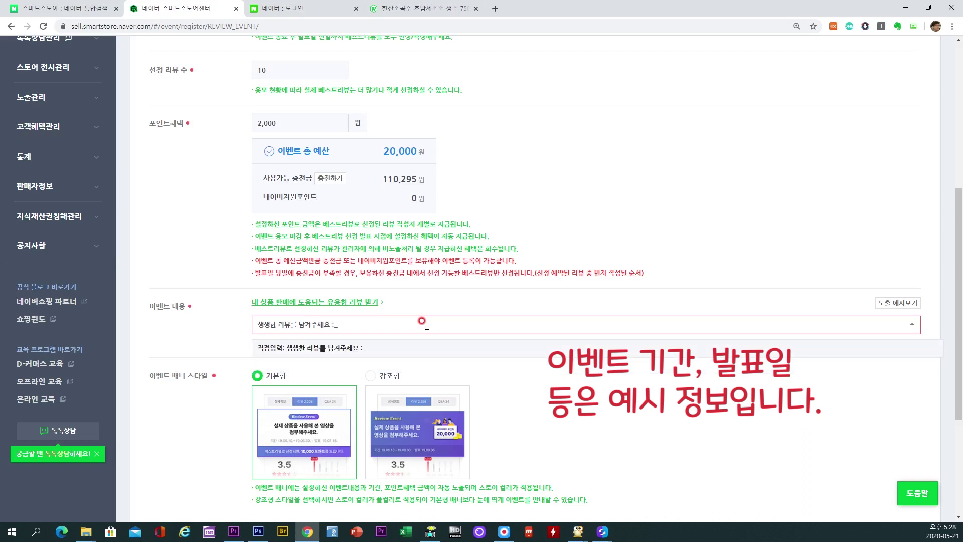
pyautogui.press('BackSpace')
pyautogui.write(')')
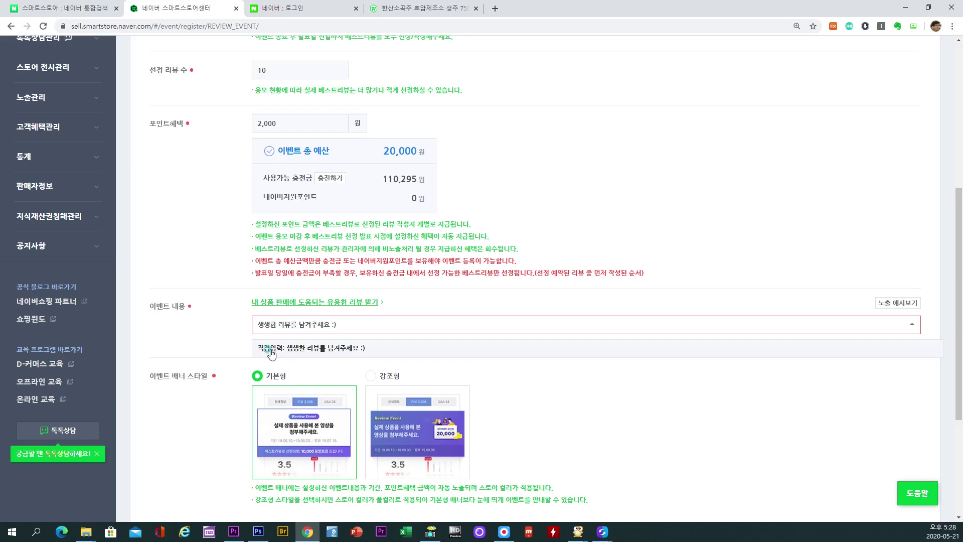
pyautogui.click(278, 348)
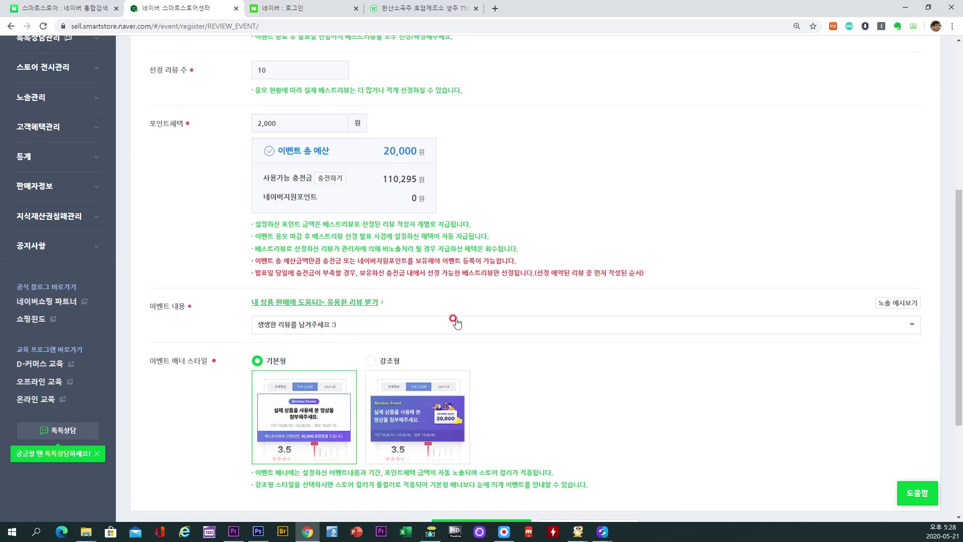
# - Set the event banner style (이벤트 배너 스타일) to the emphasized type, 강조형
pyautogui.scroll(-2, 554, 329)
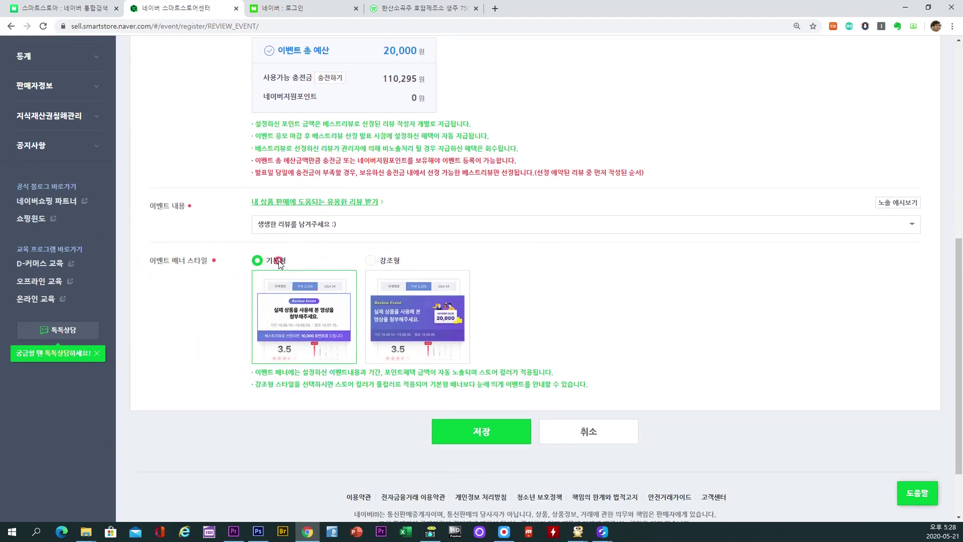
pyautogui.click(369, 262)
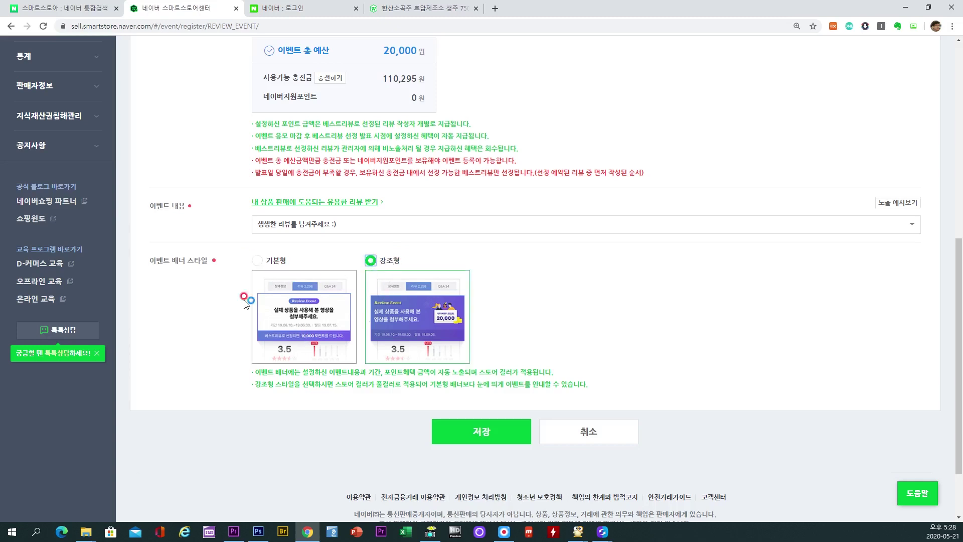
pyautogui.click(441, 332)
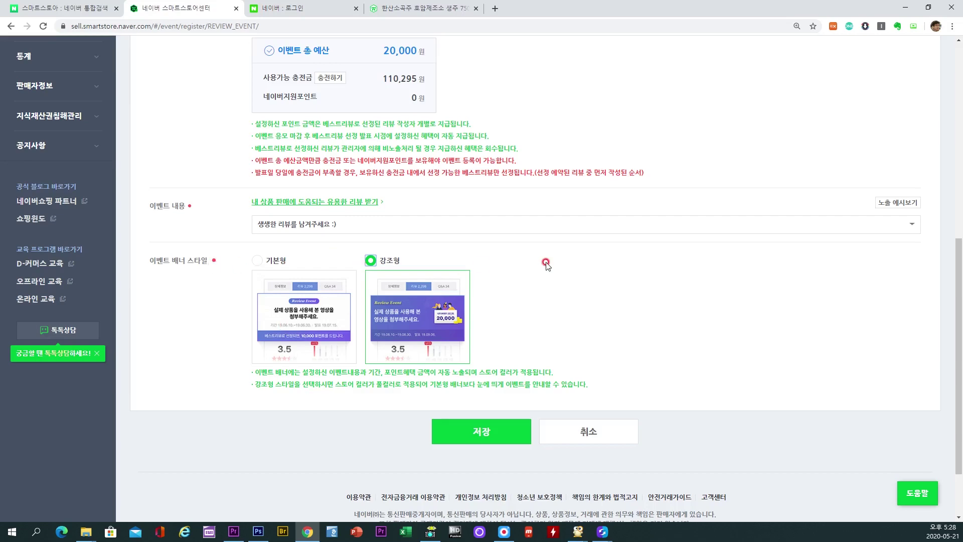
# - View the exposure examples (노출 예시보기) showing where the event information appears, and close them
pyautogui.click(904, 203)
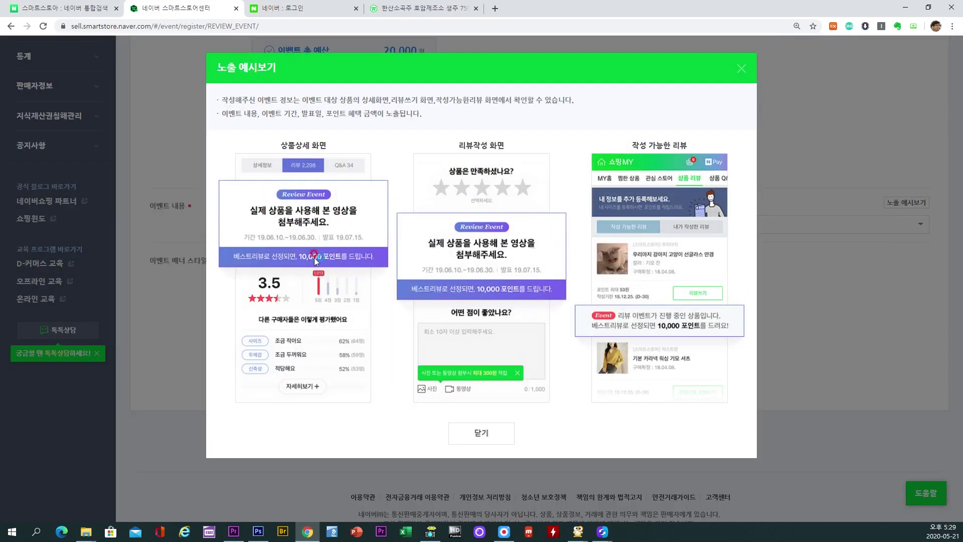
pyautogui.click(389, 197)
pyautogui.click(741, 71)
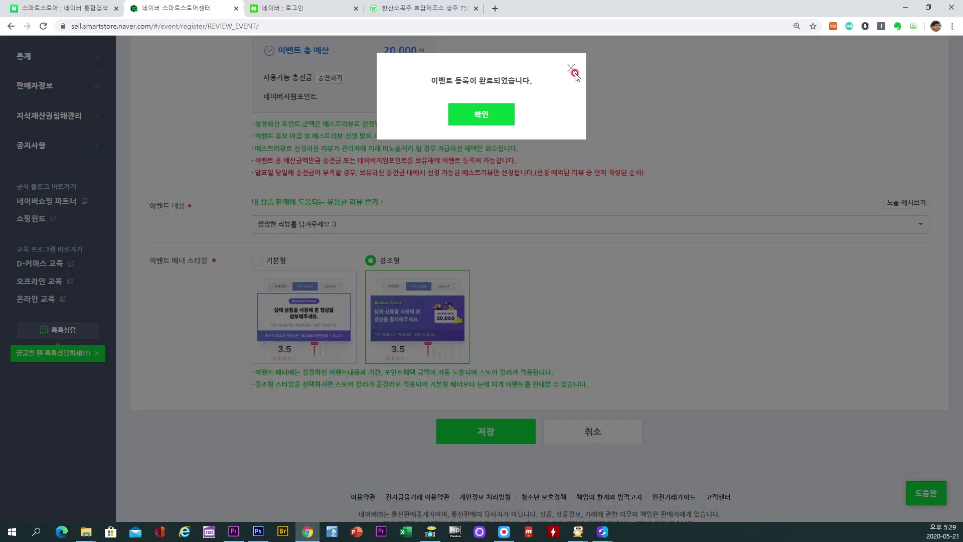
# - Finish the event registration and open the review event management page (리뷰이벤트 관리)
pyautogui.click(490, 108)
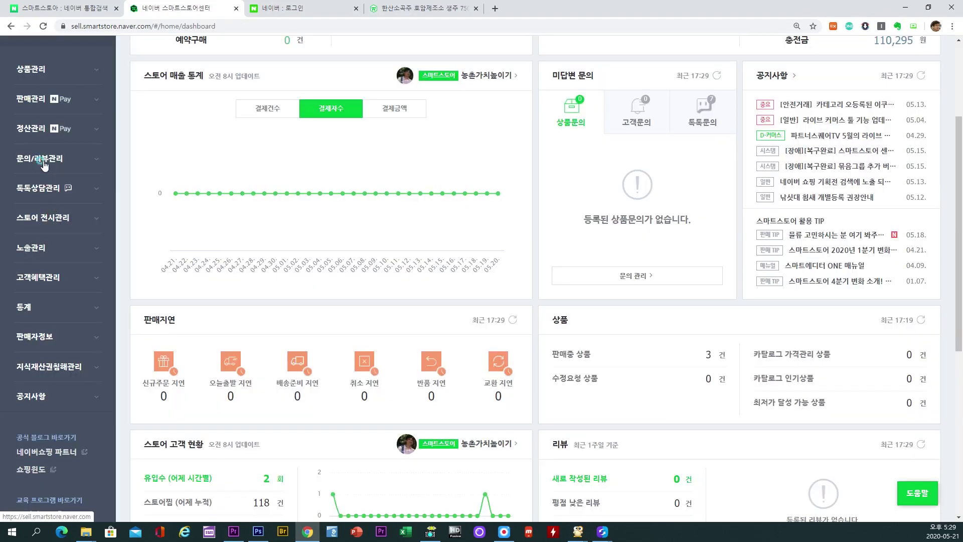
pyautogui.click(44, 161)
pyautogui.click(42, 244)
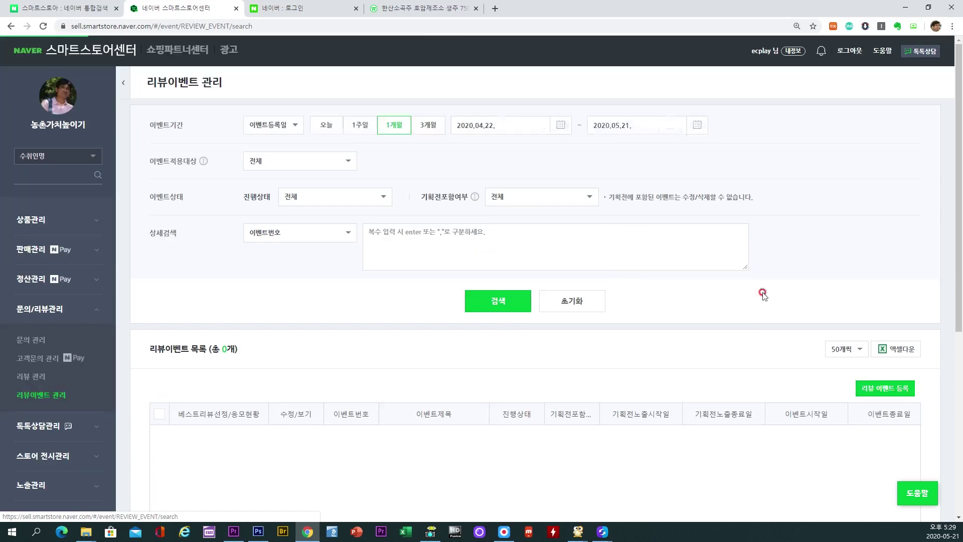
# - Open the registered 5월 event for editing from the review event list and look through its settings
pyautogui.scroll(-3, 802, 314)
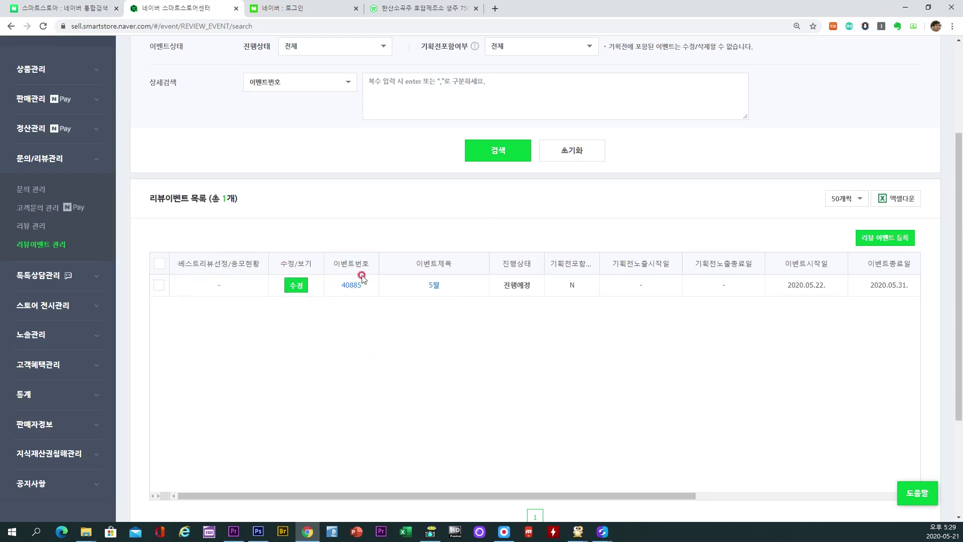
pyautogui.click(294, 289)
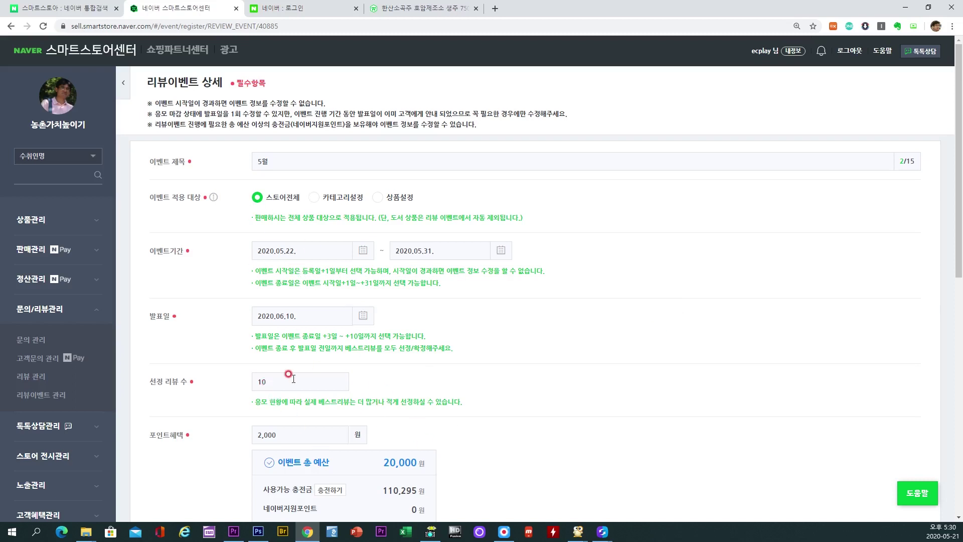
pyautogui.scroll(-7, 637, 338)
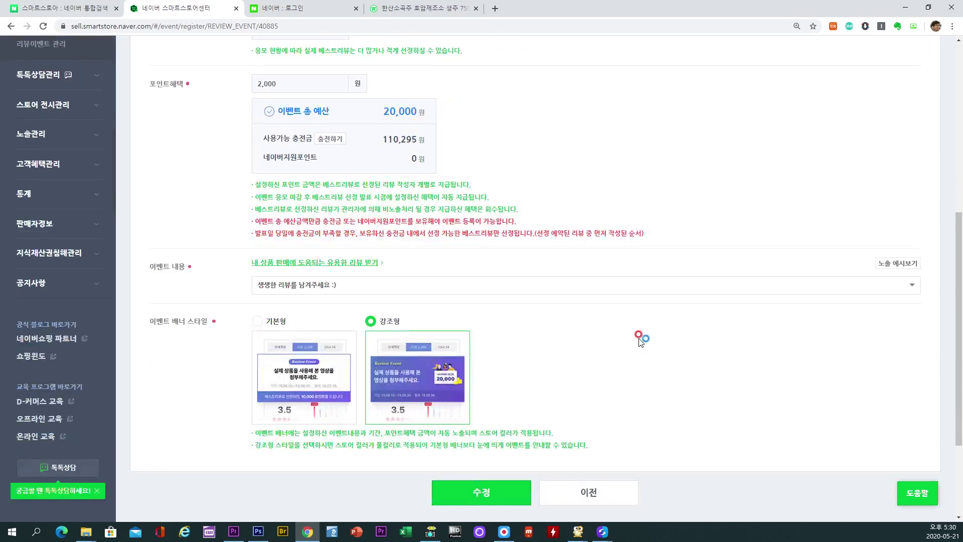
pyautogui.scroll(7, 640, 341)
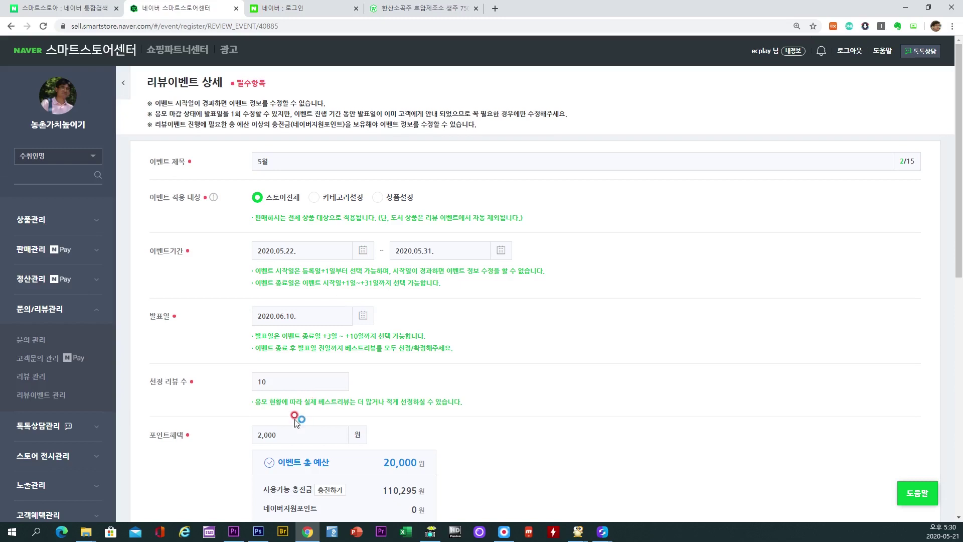
# - Save the 5월 review event's settings through 수정, confirm, and check its entry in the review event list
pyautogui.scroll(-4, 479, 387)
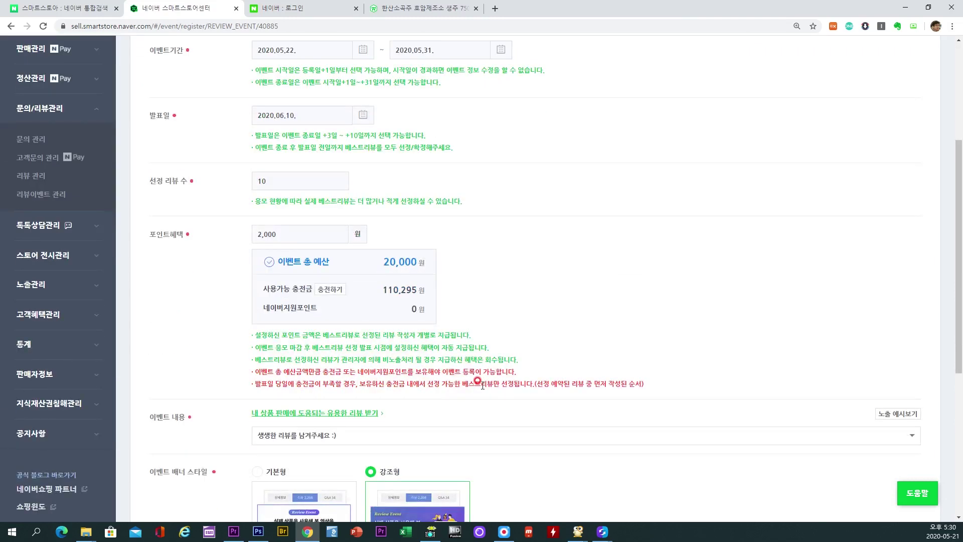
pyautogui.scroll(-4, 479, 382)
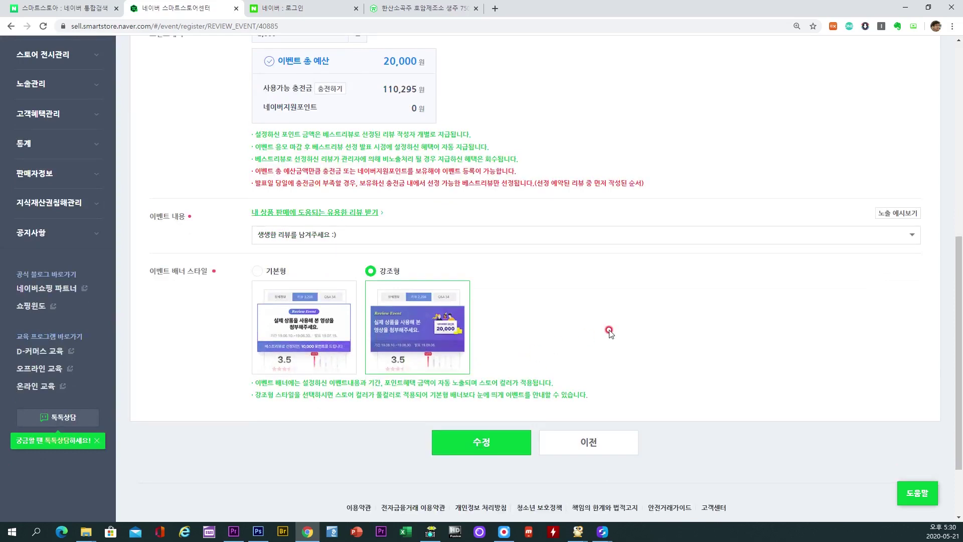
pyautogui.click(496, 439)
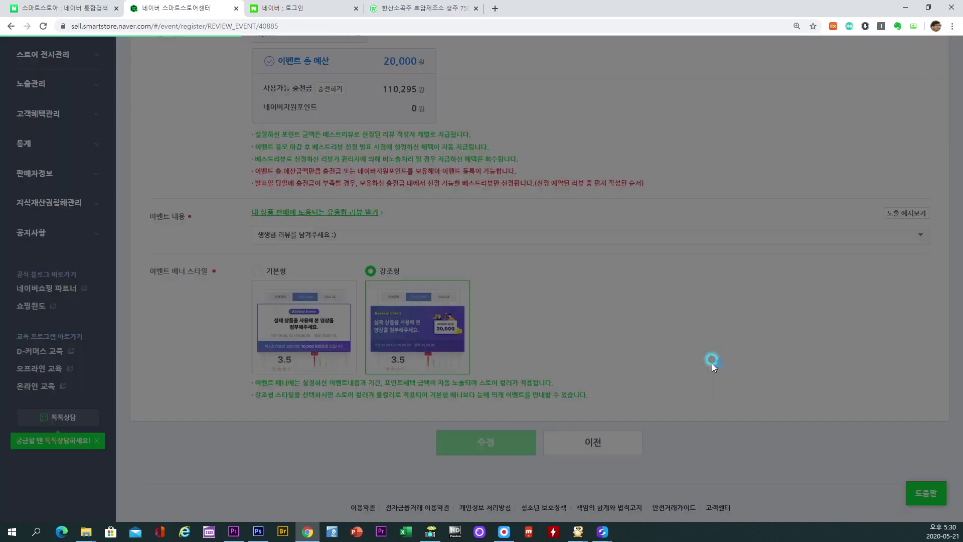
pyautogui.click(506, 118)
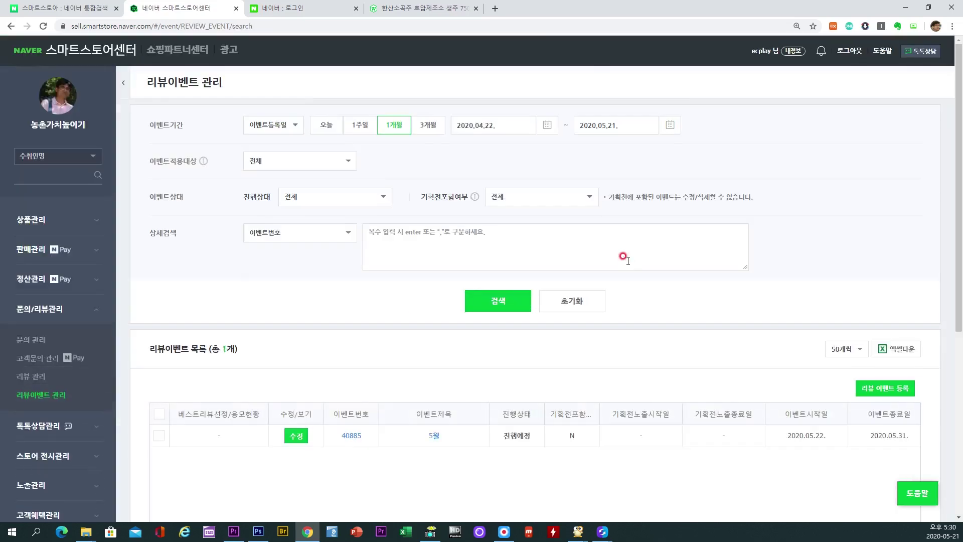
pyautogui.scroll(-2, 624, 259)
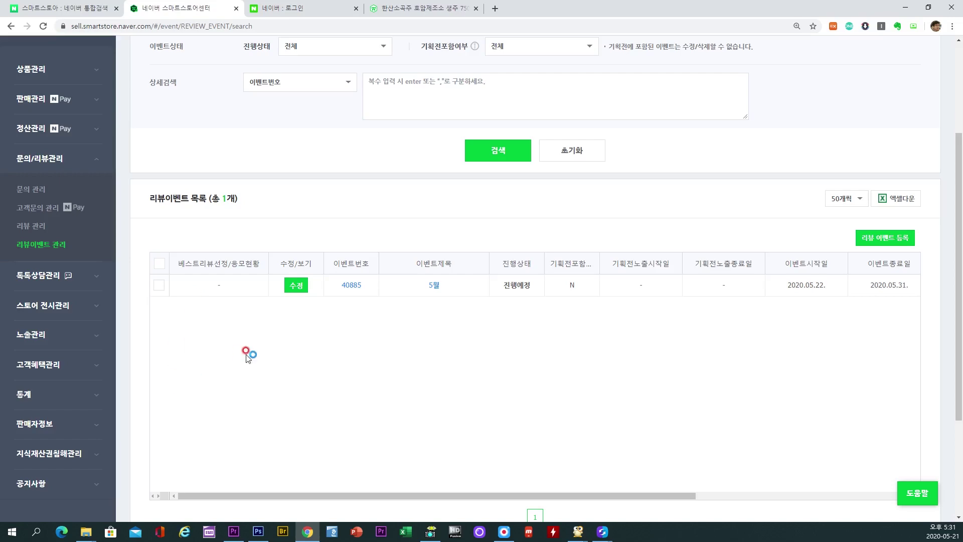
pyautogui.scroll(3, 247, 358)
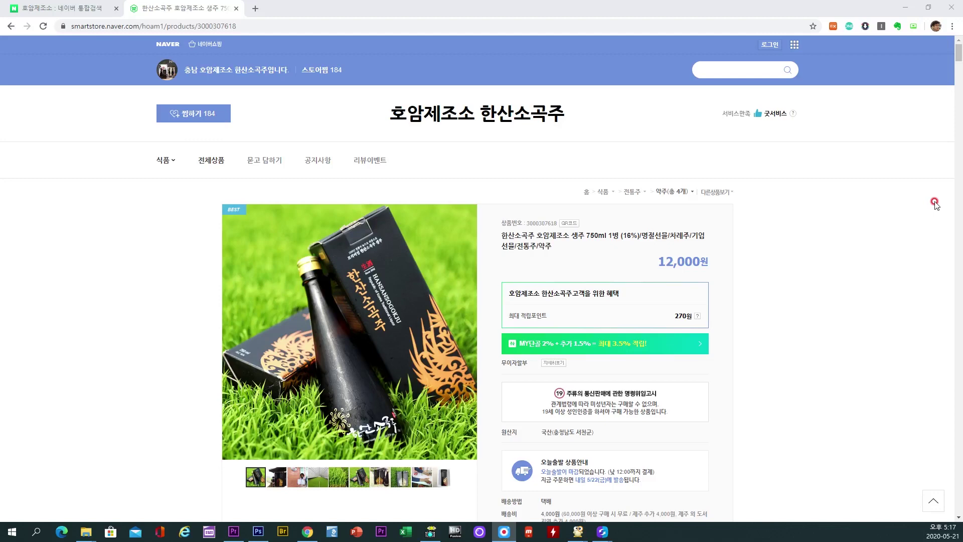
# - Find the Event badge on the 한산소곡주 750ml product page in the web store and open the product's reviews
pyautogui.scroll(-15, 935, 205)
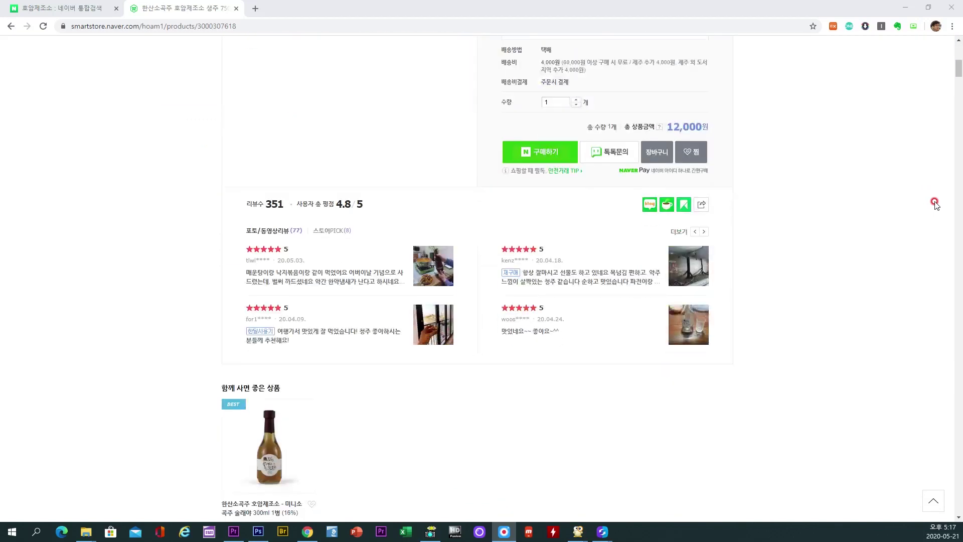
pyautogui.scroll(-4, 936, 204)
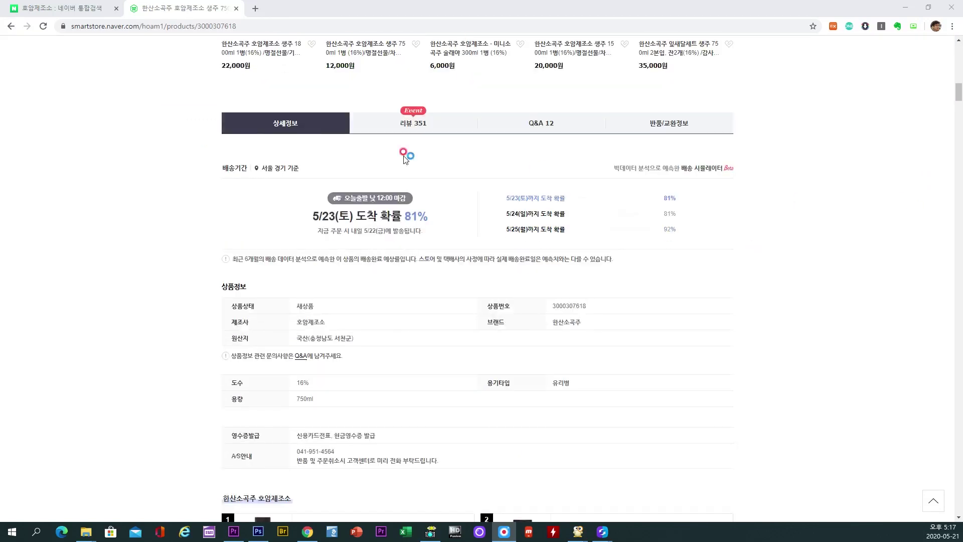
pyautogui.scroll(6, 407, 145)
pyautogui.scroll(-4, 405, 146)
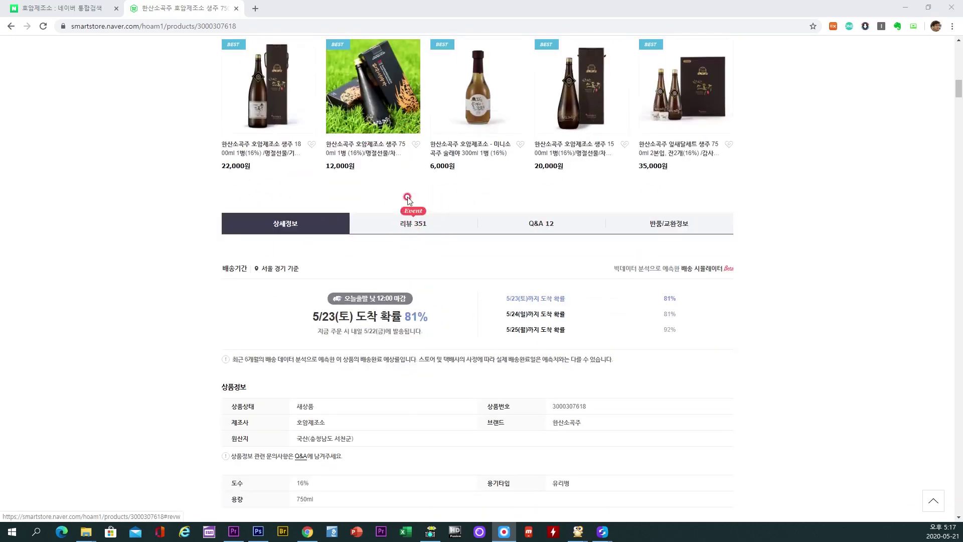
pyautogui.click(414, 221)
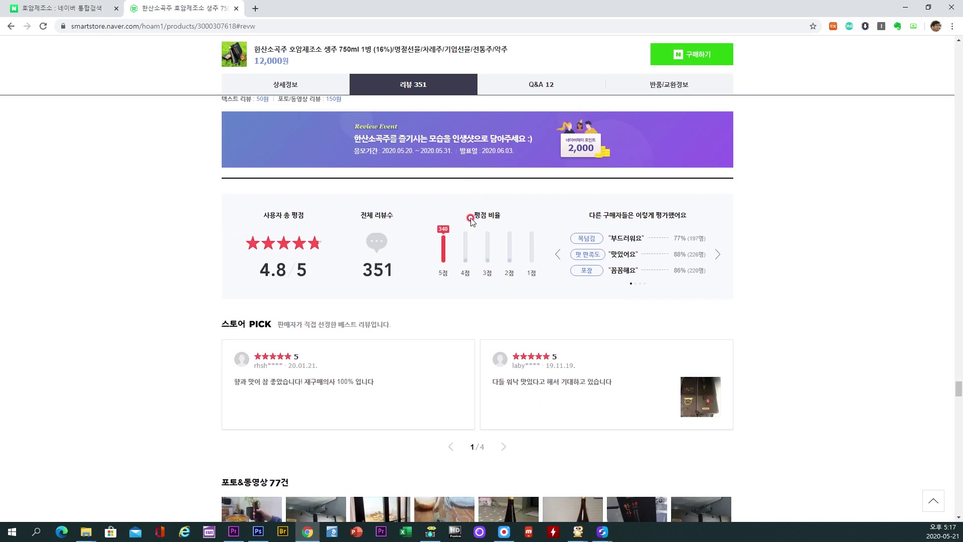
# - Examine the review event banner above the product ratings, including its message, period, announcement date and point benefit
pyautogui.scroll(2, 471, 219)
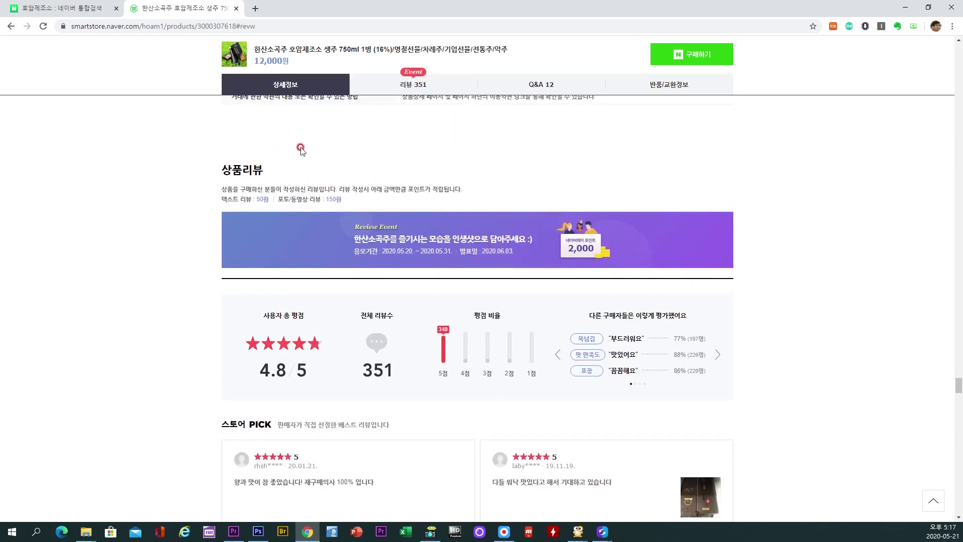
pyautogui.click(706, 173)
pyautogui.click(706, 239)
pyautogui.scroll(-2, 723, 221)
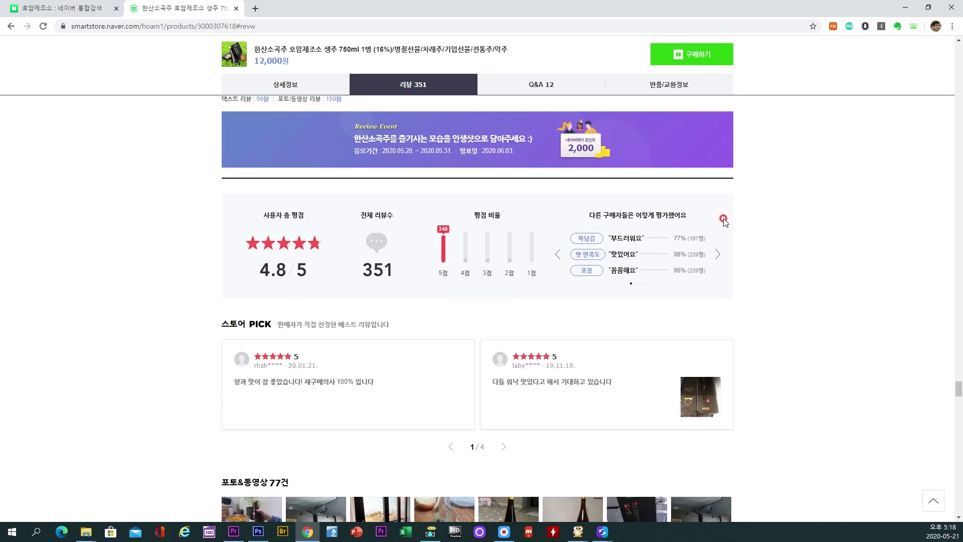
pyautogui.scroll(1, 723, 221)
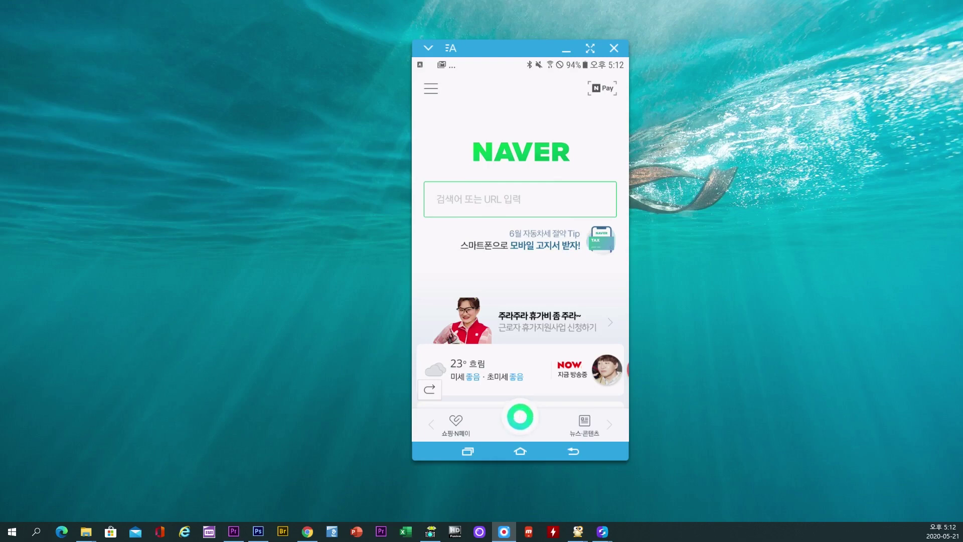
# - Search for 토마토 in the Naver mobile app on the mirrored phone
pyautogui.click(520, 199)
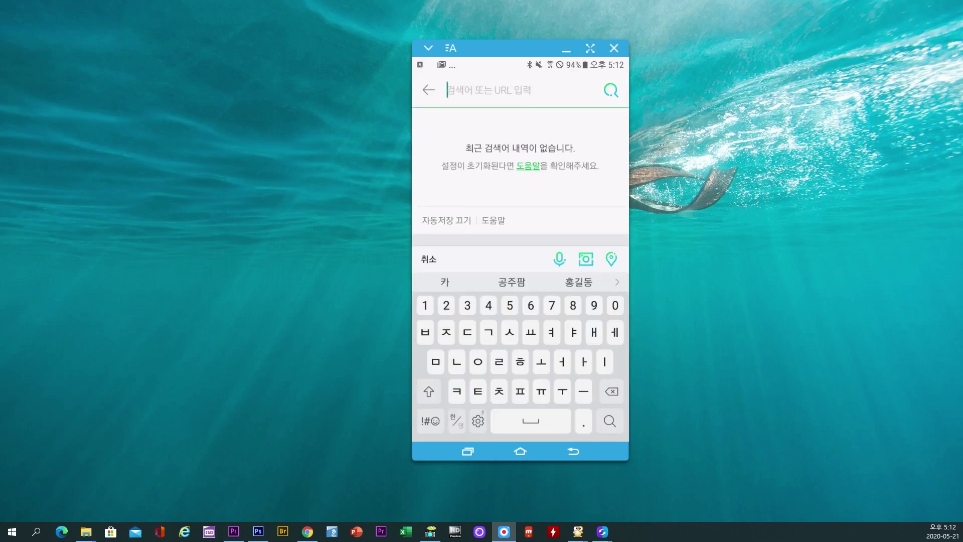
pyautogui.write('토마토')
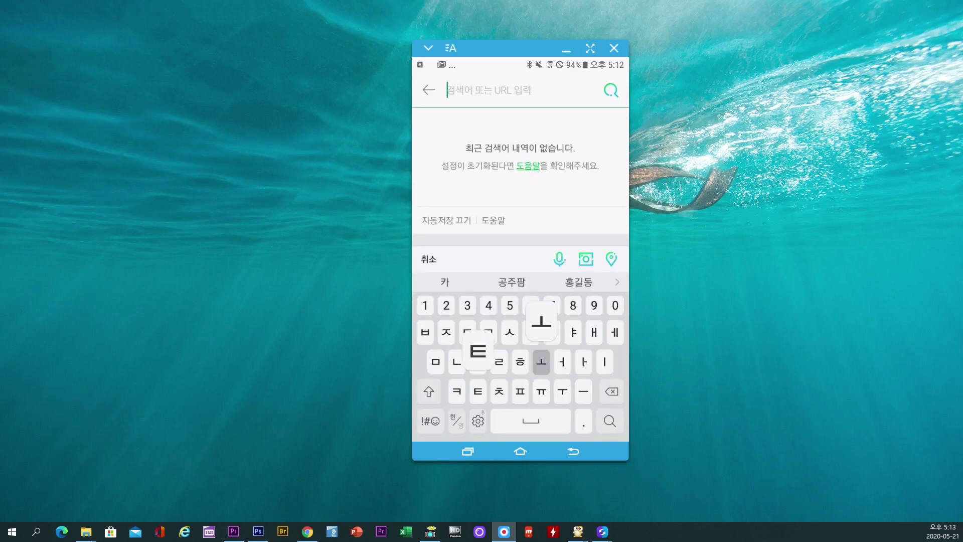
pyautogui.press('Return')
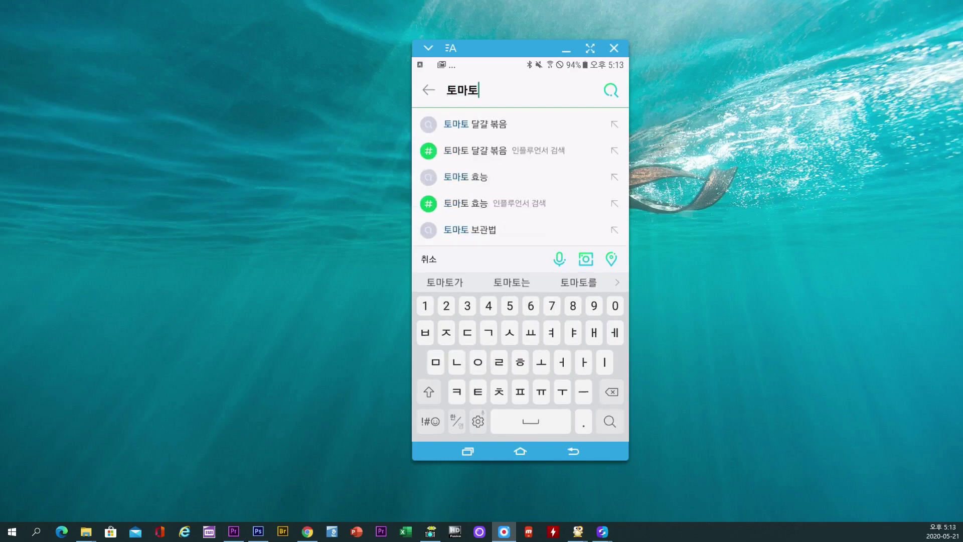
# - Find the Naver Shopping listings in the 토마토 results and open the product 갓 따옴 완숙찰토마토 2.5kg / 5kg
pyautogui.scroll(-10, 520, 251)
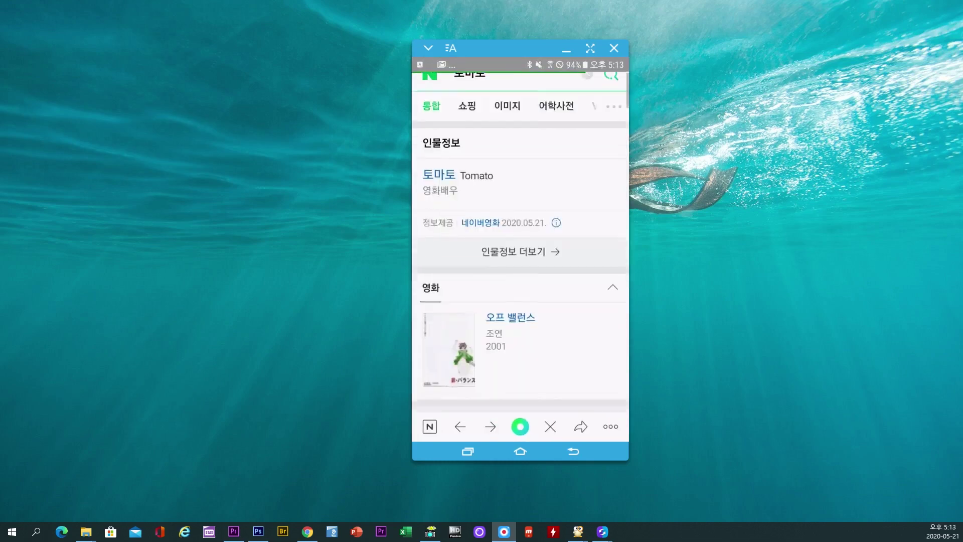
pyautogui.scroll(-10, 520, 241)
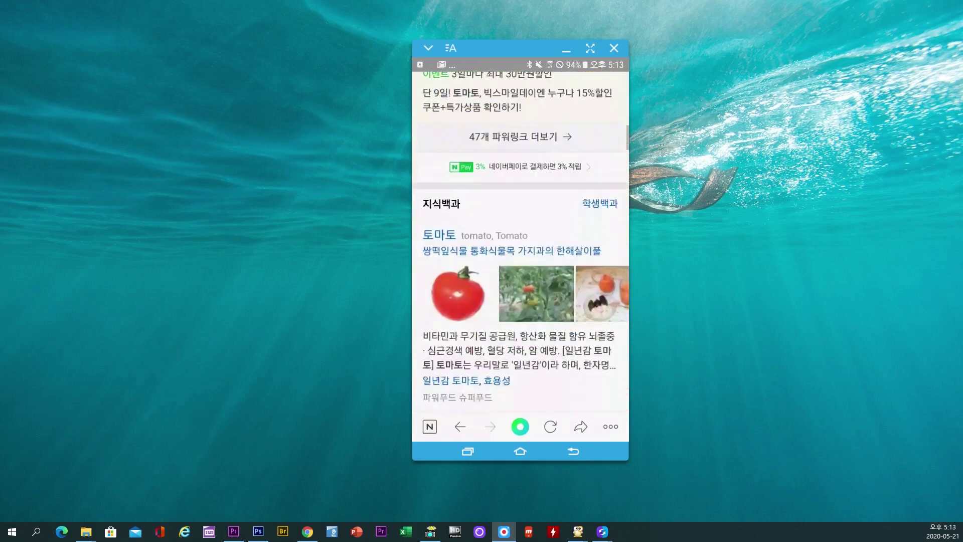
pyautogui.scroll(-10, 521, 251)
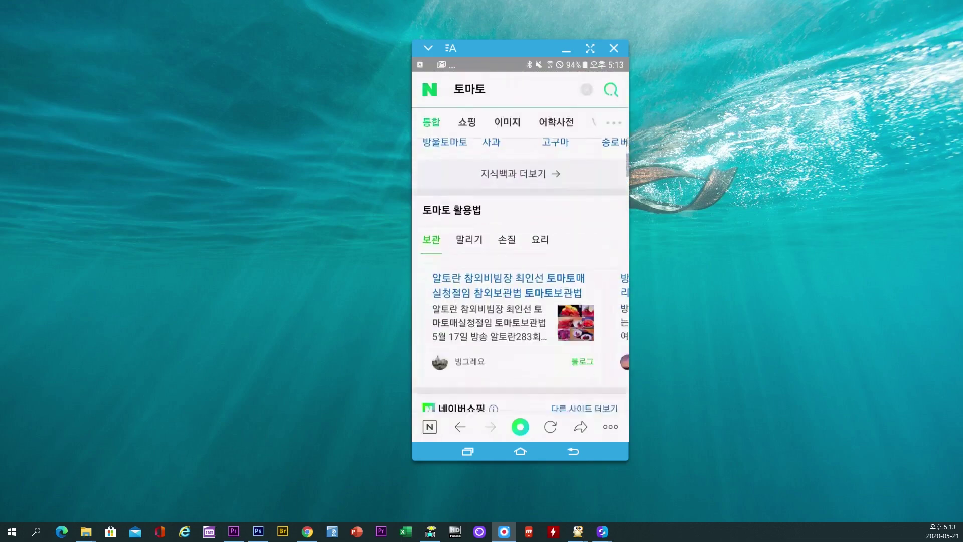
pyautogui.scroll(-5, 521, 251)
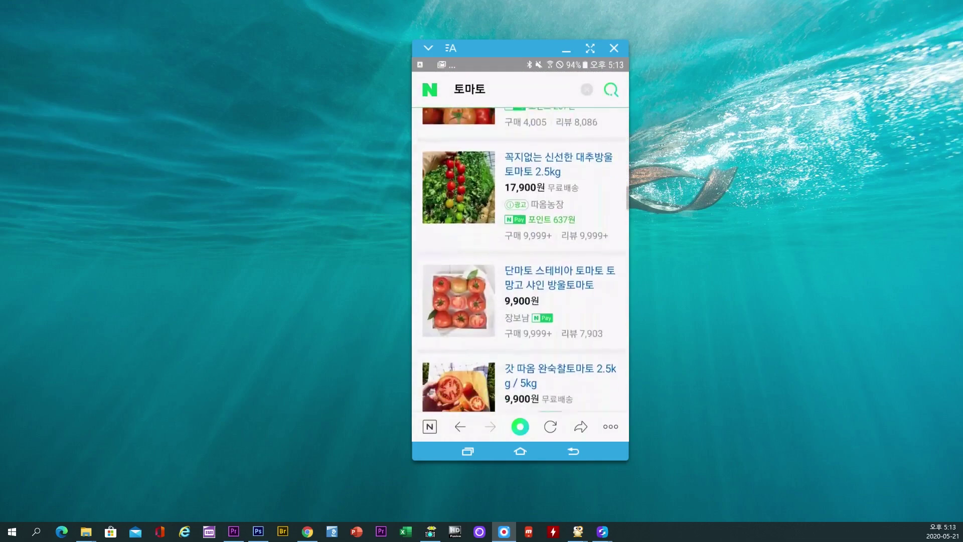
pyautogui.click(560, 311)
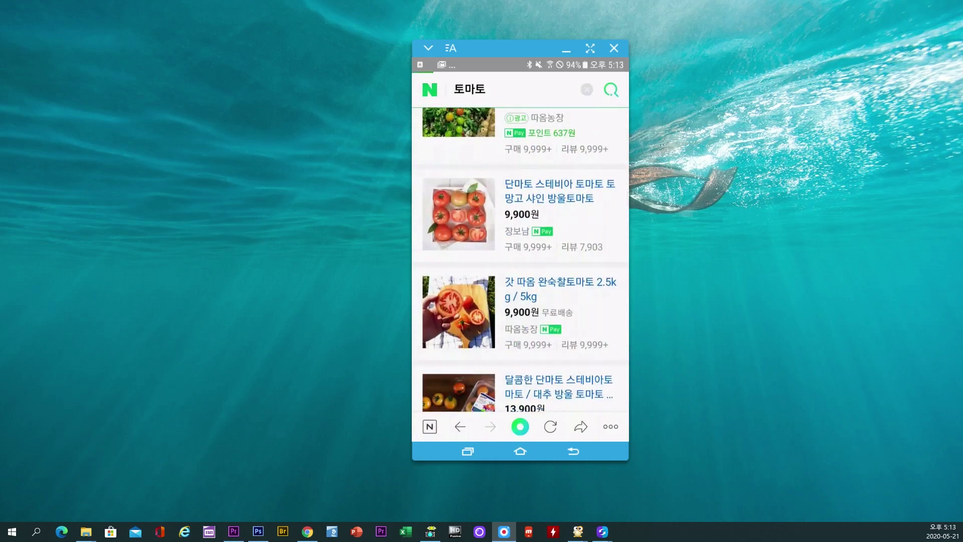
# - Examine the tomato product page down to its review section heading for a review event marker
pyautogui.scroll(-5, 520, 226)
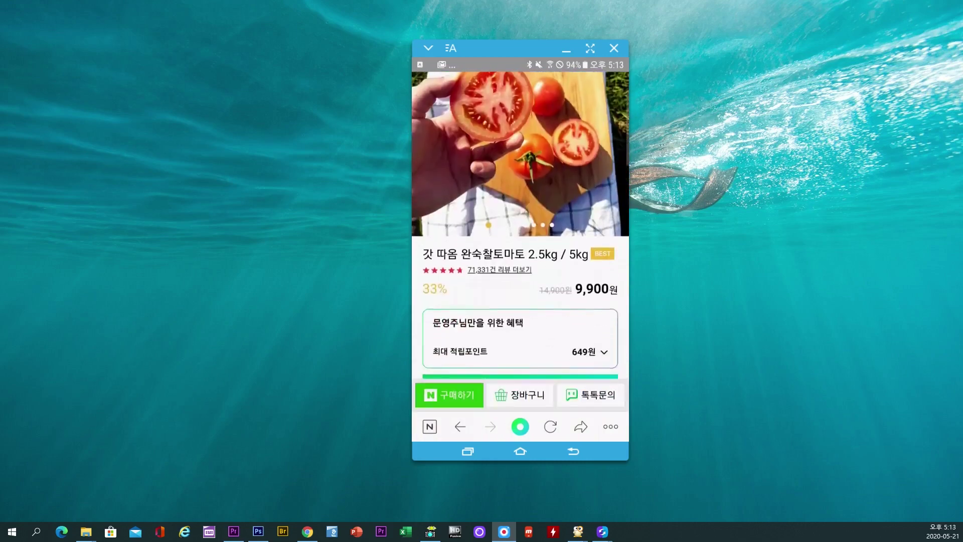
pyautogui.scroll(-8, 520, 225)
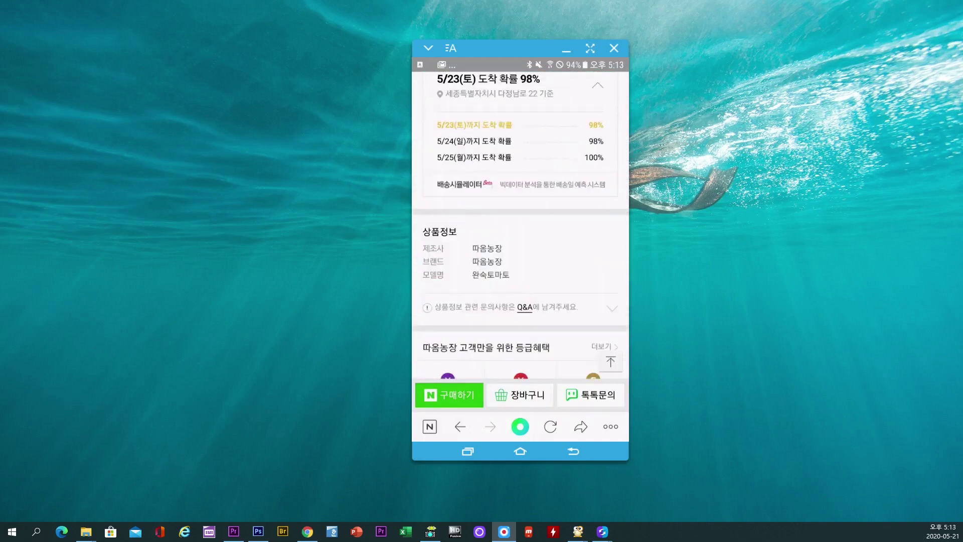
pyautogui.scroll(-3, 520, 226)
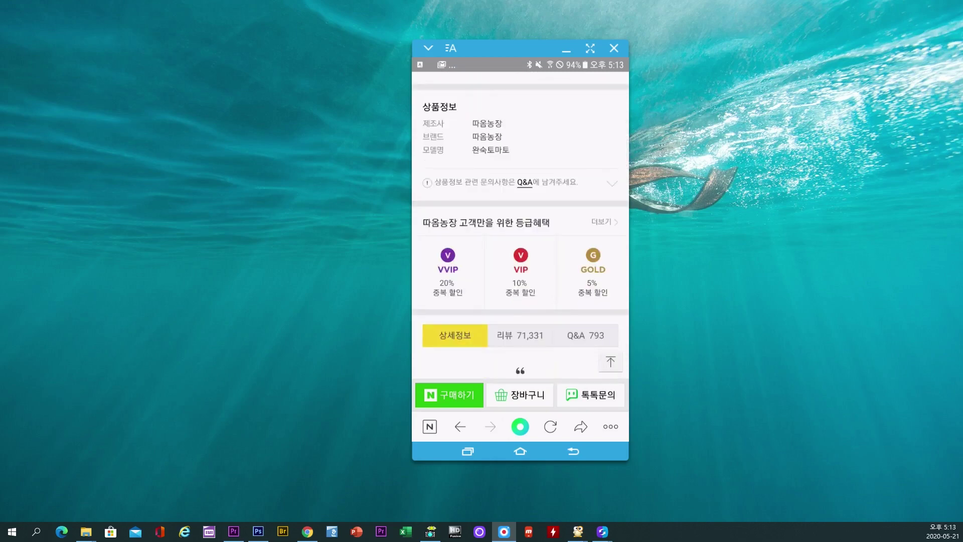
pyautogui.scroll(10, 520, 226)
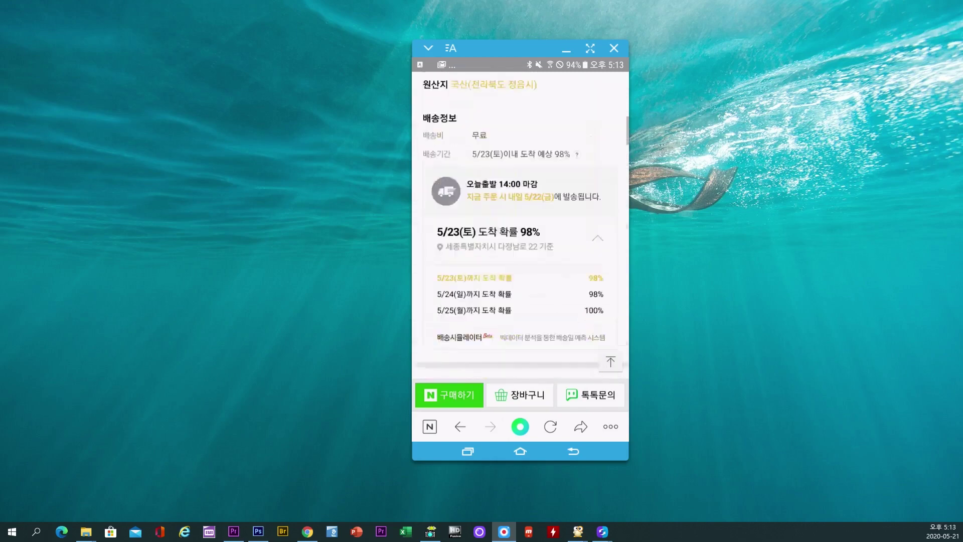
# - Start a new Naver search for 한산소곡주호암 and choose the suggestion 한산소곡주 호암제조소
pyautogui.click(520, 427)
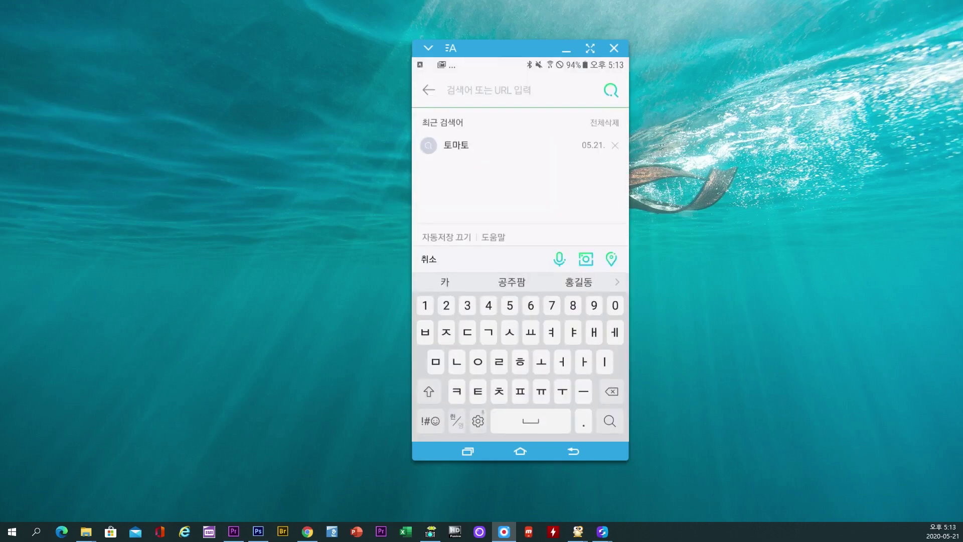
pyautogui.write('한산')
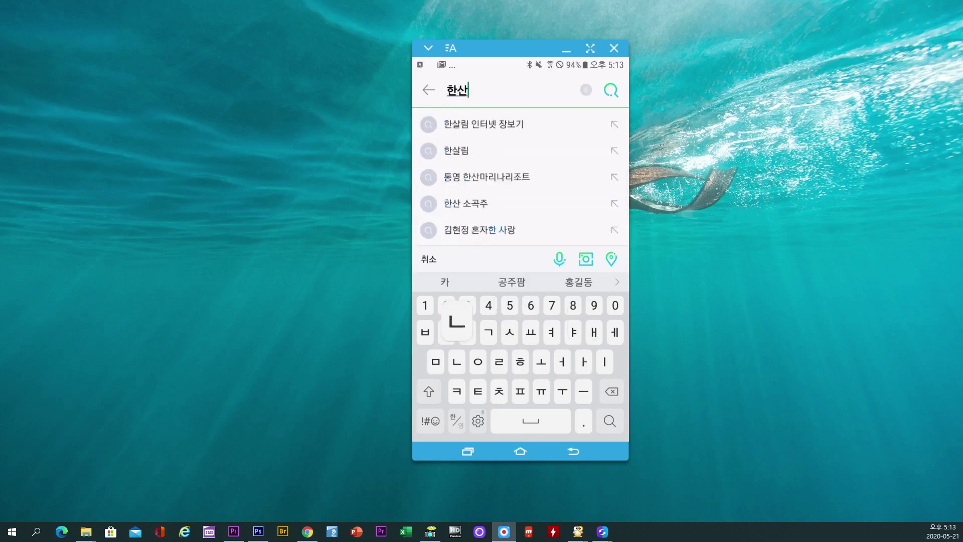
pyautogui.write('소곡주')
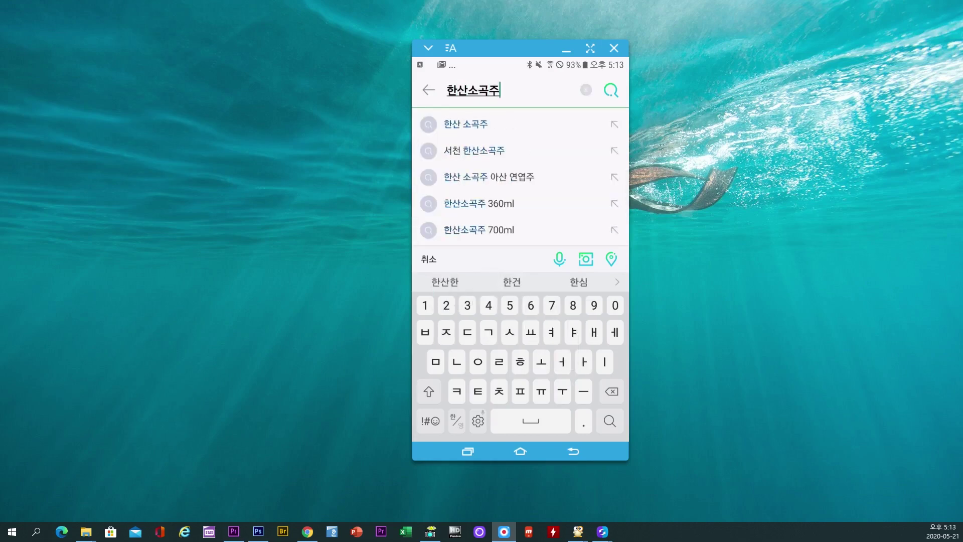
pyautogui.write('호암')
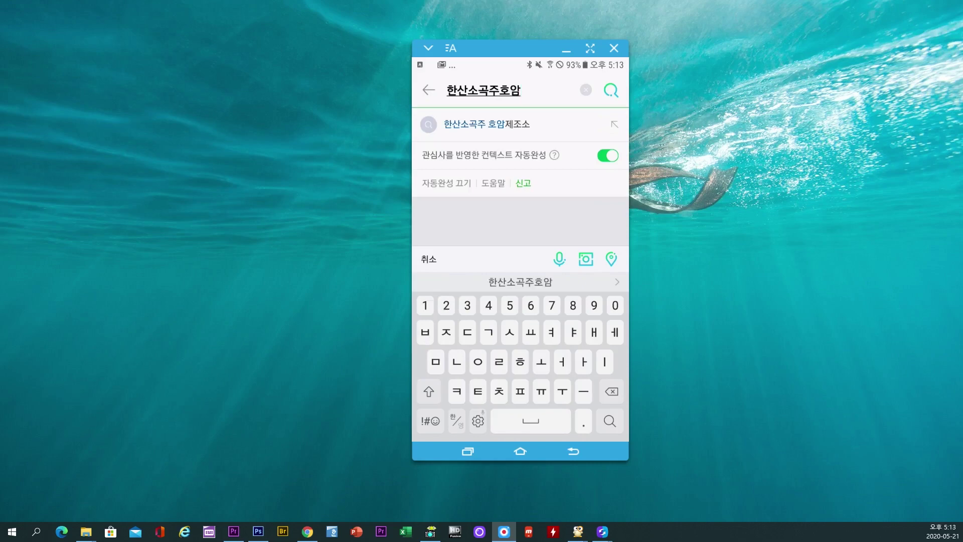
pyautogui.click(486, 124)
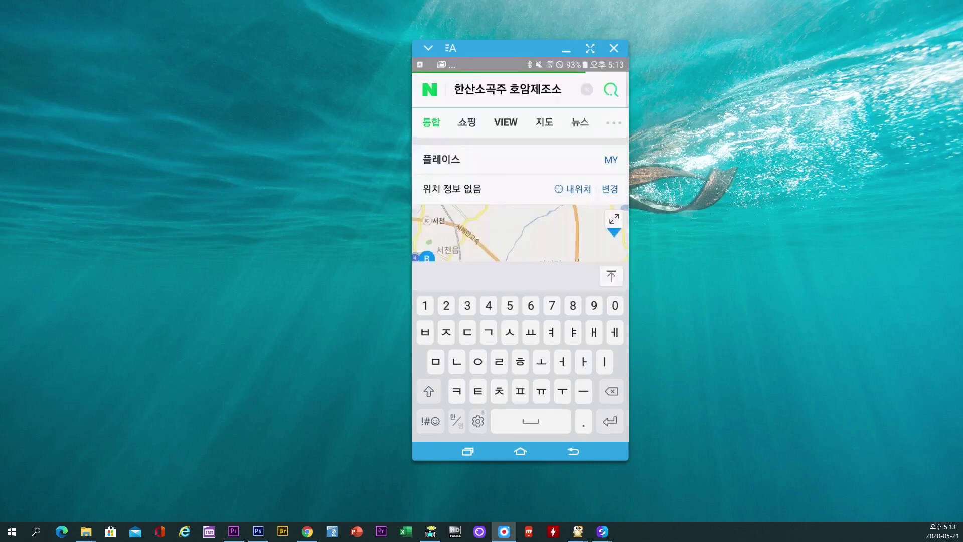
# - Open the 호암제조소 한산소곡주 smart store from the results and go to its 생주 750ml product page
pyautogui.scroll(-3, 520, 241)
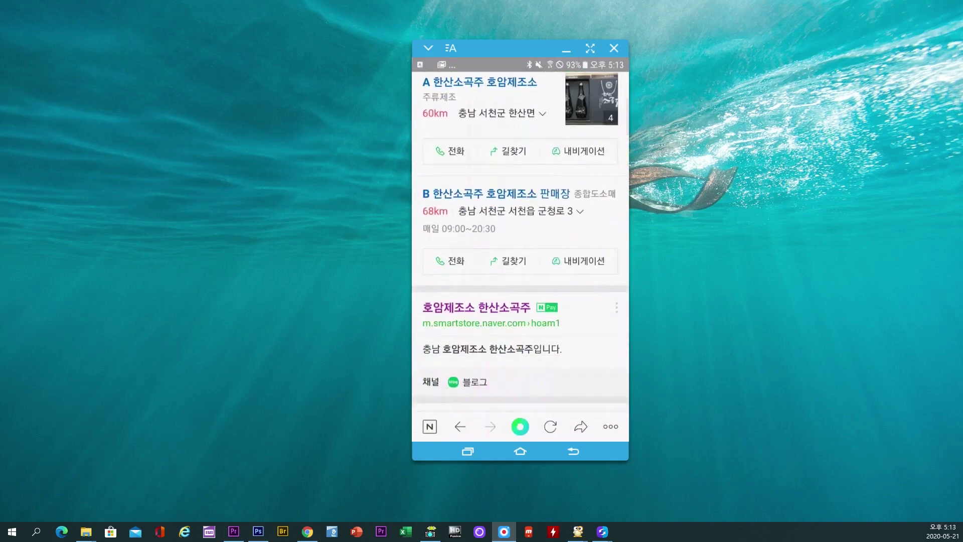
pyautogui.click(476, 308)
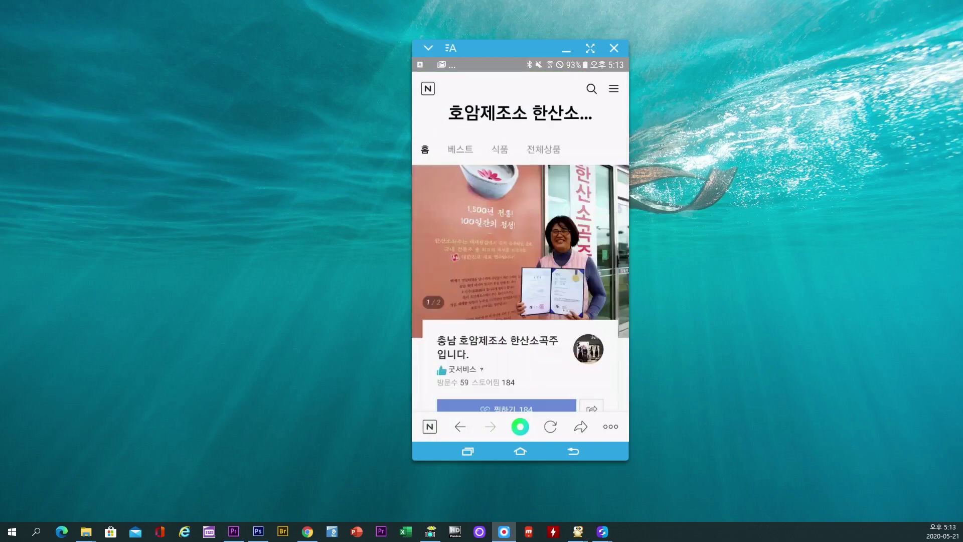
pyautogui.scroll(-5, 520, 241)
pyautogui.scroll(5, 521, 241)
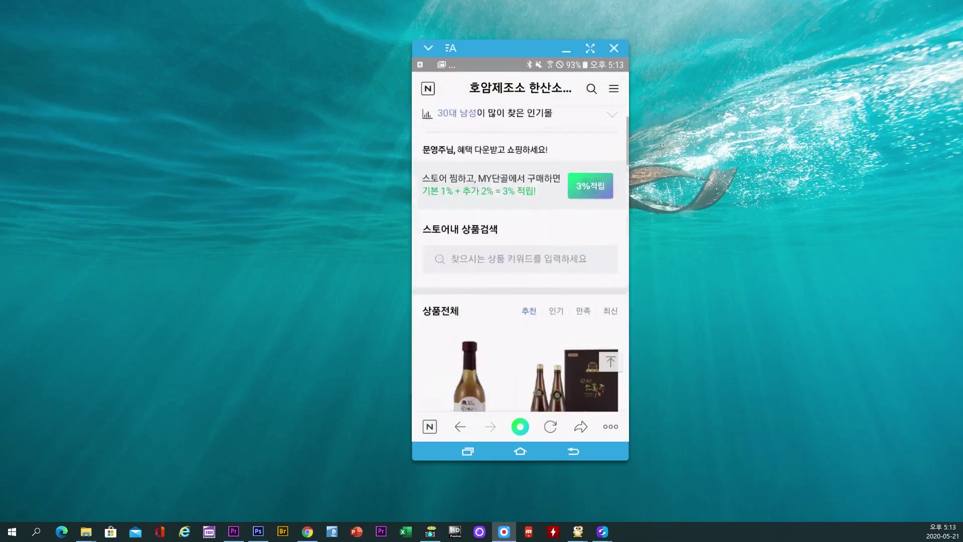
pyautogui.scroll(-5, 520, 240)
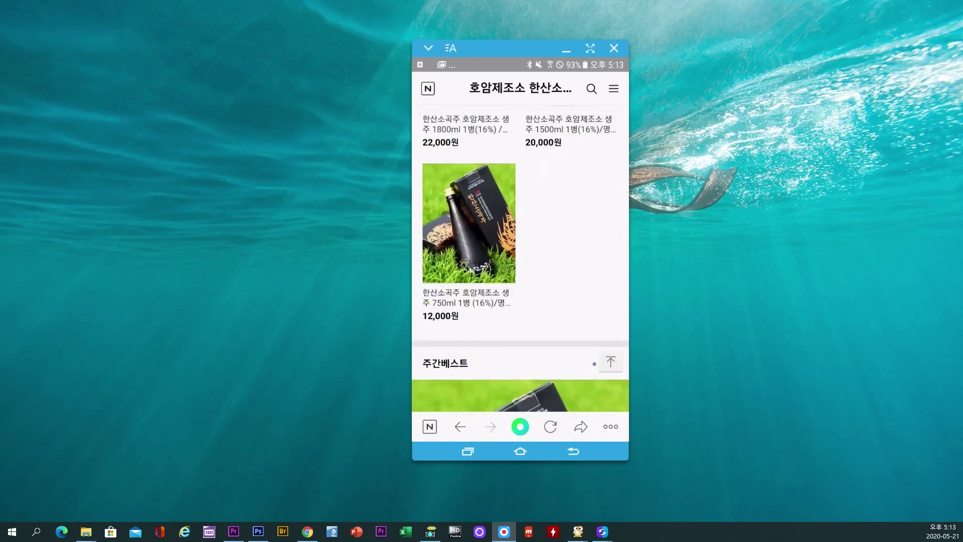
pyautogui.scroll(-4, 520, 241)
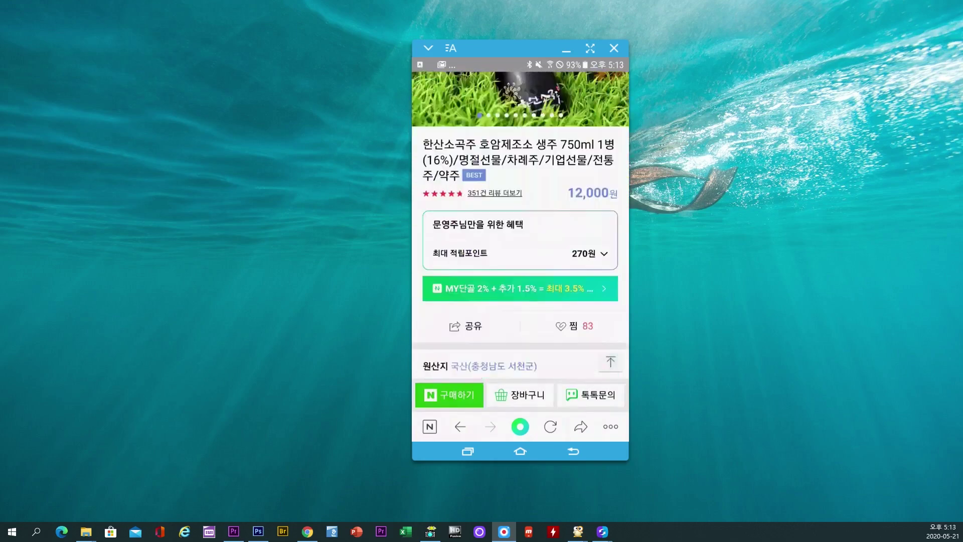
# - Find the Event badge on the mobile product page and open the reviews to view the review event banner
pyautogui.scroll(-5, 521, 241)
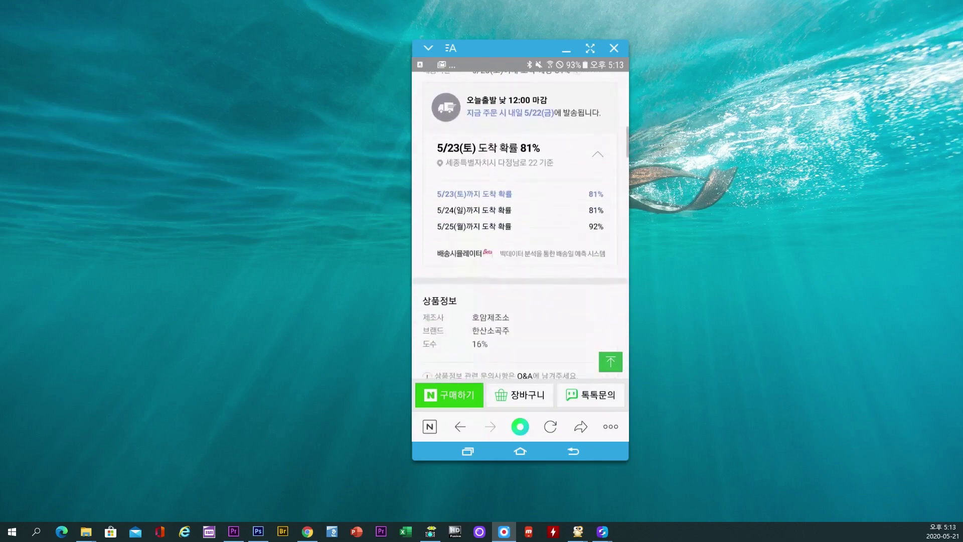
pyautogui.scroll(-5, 520, 241)
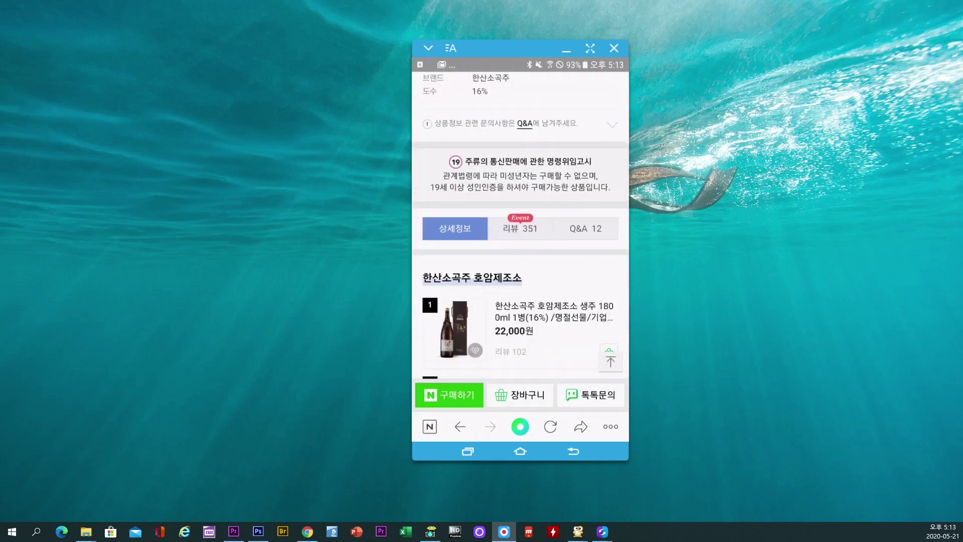
pyautogui.scroll(-1, 520, 226)
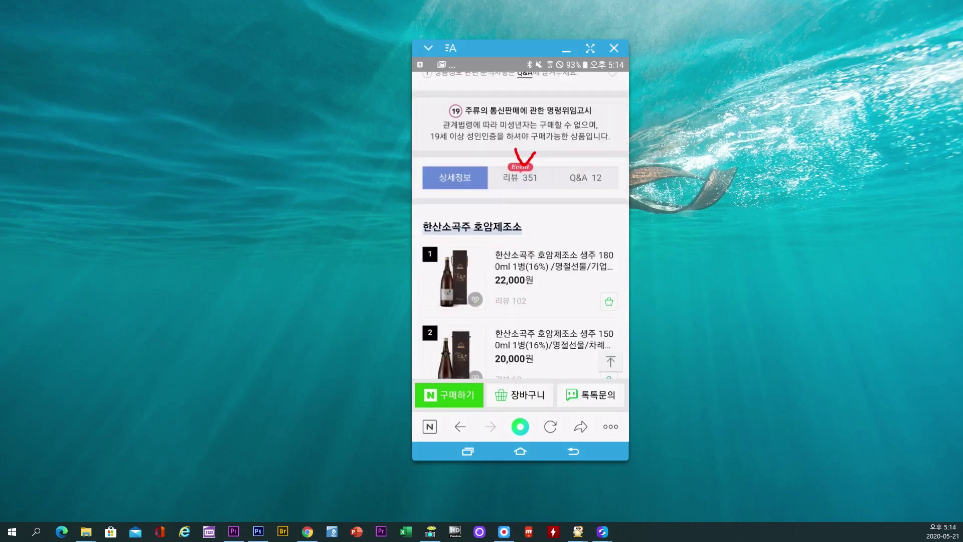
pyautogui.press('Escape')
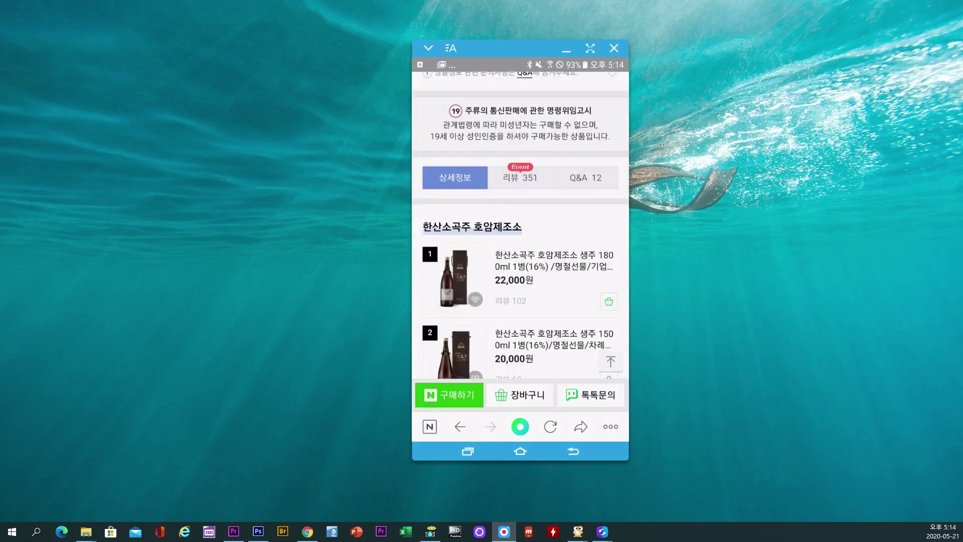
pyautogui.click(520, 177)
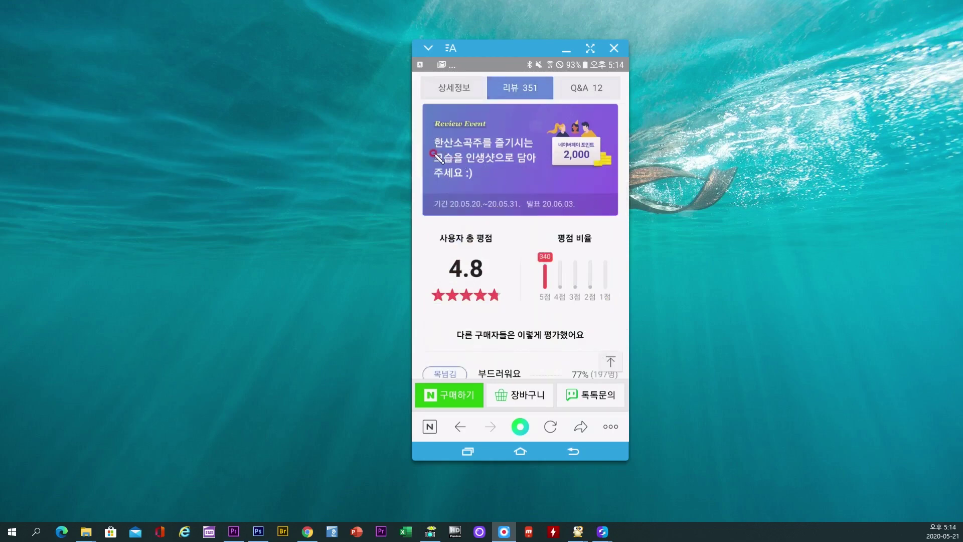